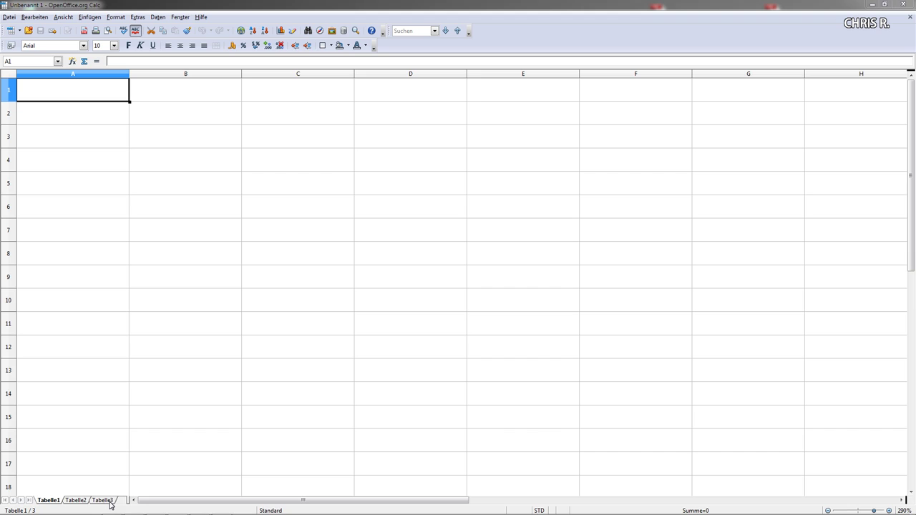
Step: Rename the first sheet to Gesamtübersicht
left_click(50, 503)
right_click(49, 503)
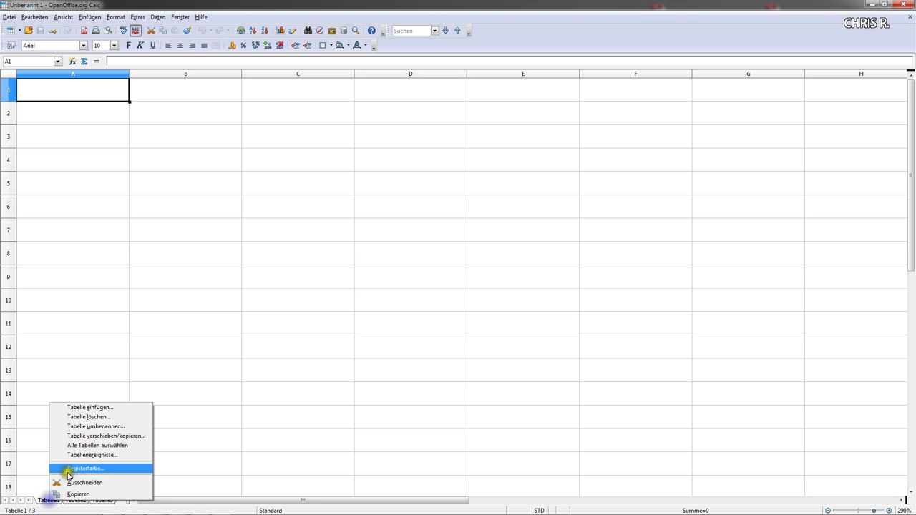
left_click(73, 425)
type("Gesamtübersicht")
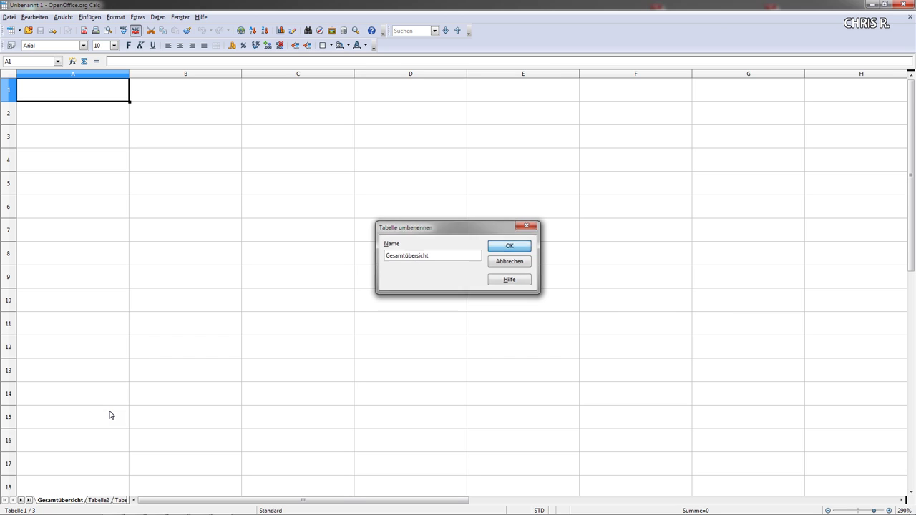
key("Return")
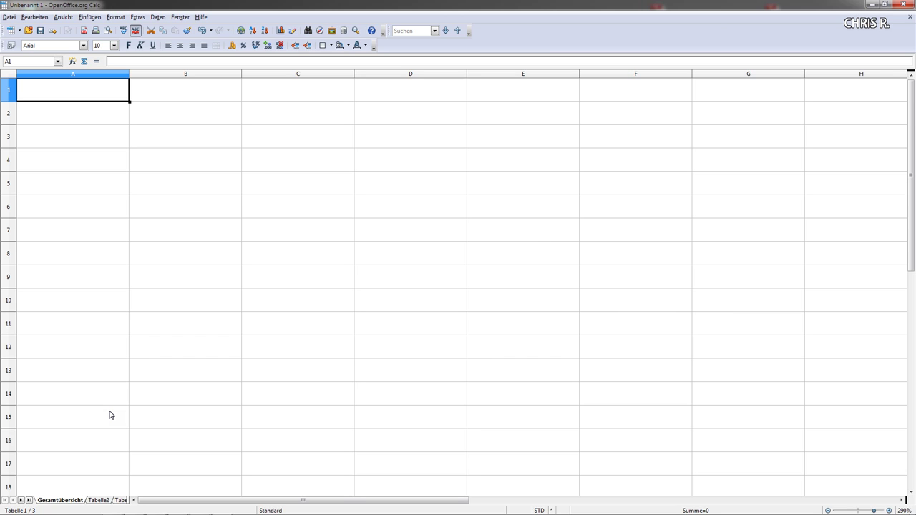
Step: Rename the second and third sheets to Einnahmen and Ausgaben
right_click(100, 499)
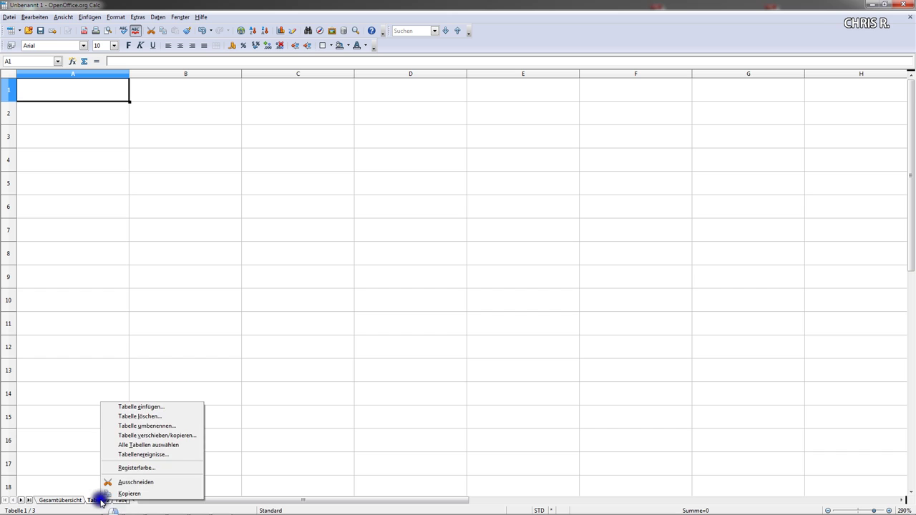
left_click(140, 426)
type("Einnahmen")
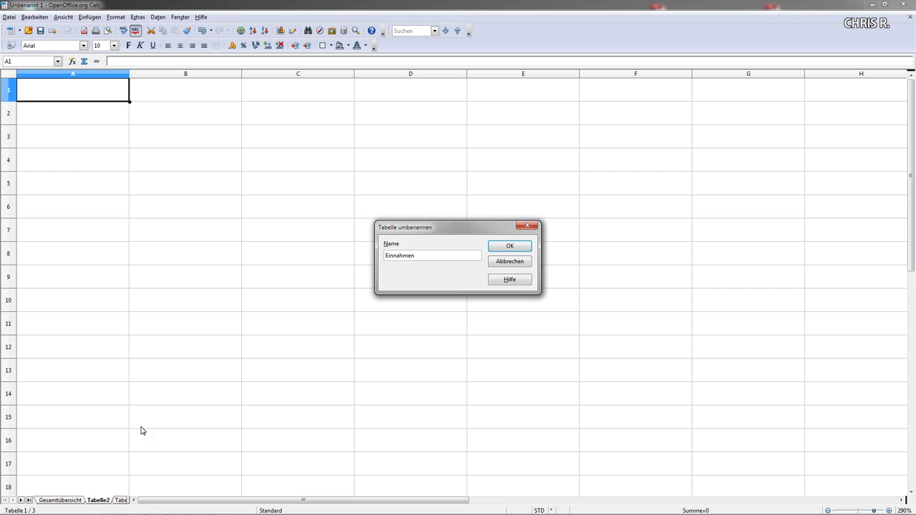
key("Return")
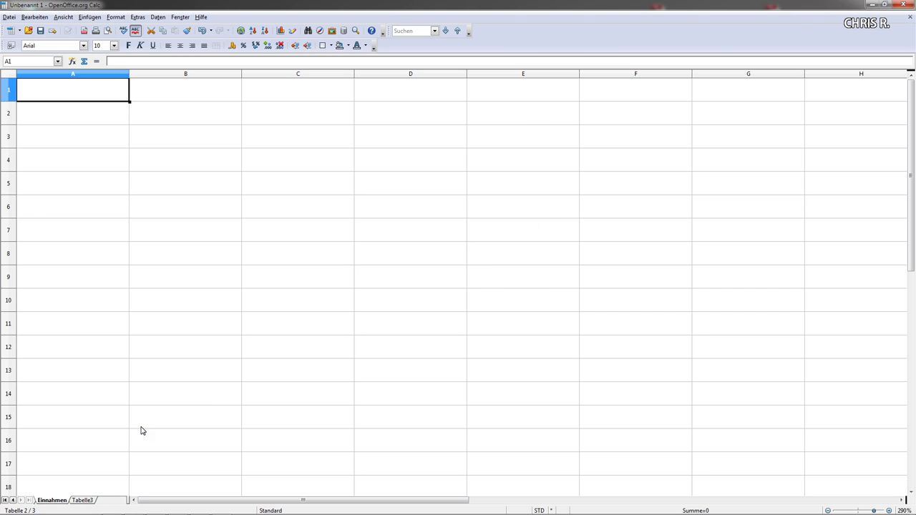
right_click(89, 501)
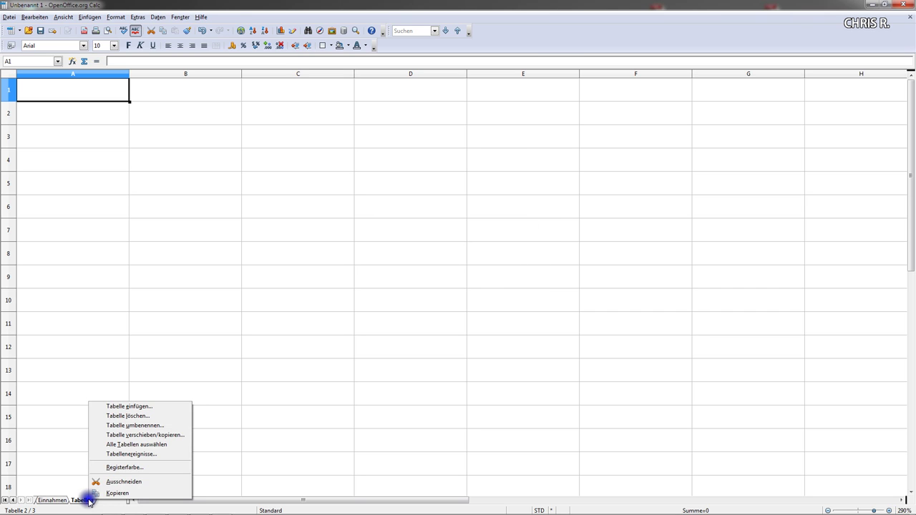
left_click(119, 425)
type("Ausgaben")
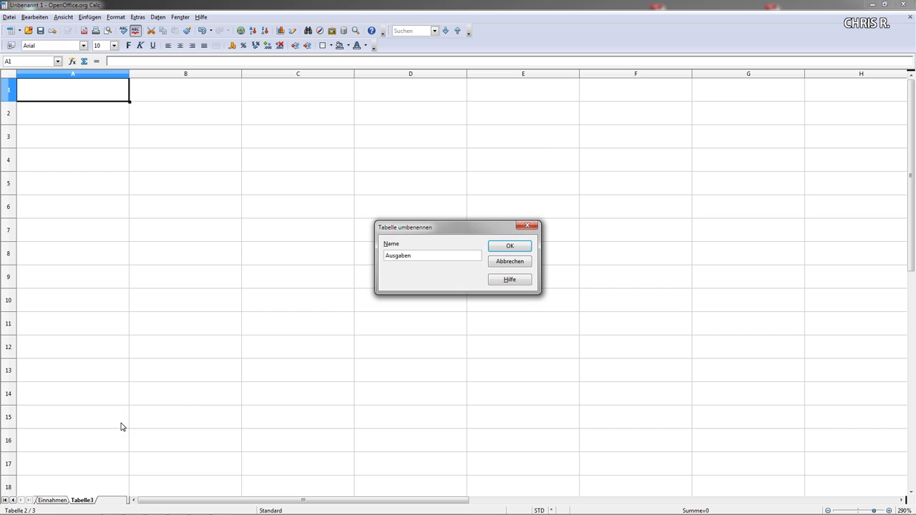
key("Return")
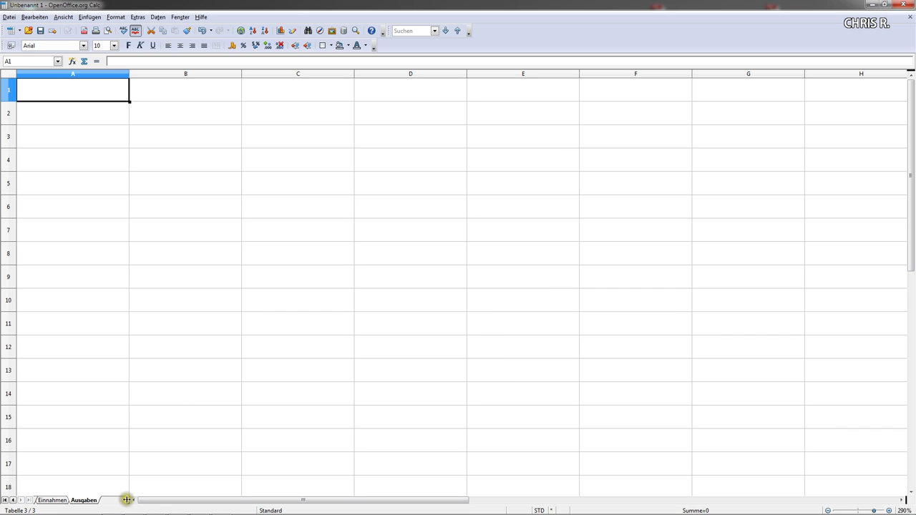
Step: Scroll the sheet tabs back into view and switch to the Einnahmen sheet
left_click_drag(126, 500, 212, 494)
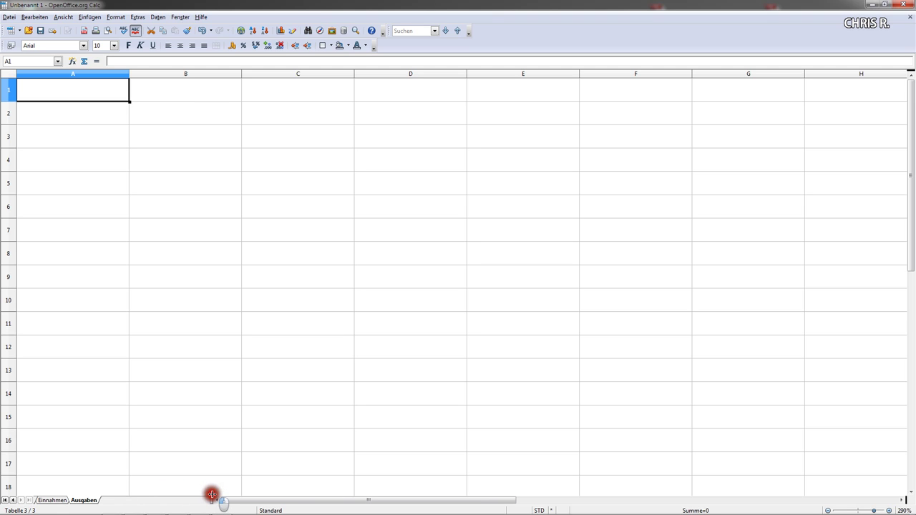
left_click(14, 501)
left_click(14, 502)
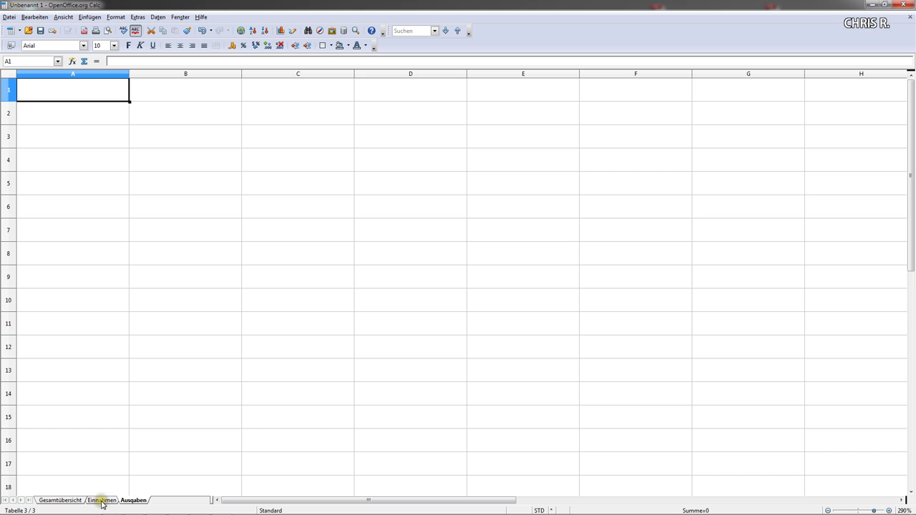
left_click(102, 501)
Step: Enter the heading Einnahmen in A1 and amounts 100, 200, 300 in B3:B5
left_click(66, 87)
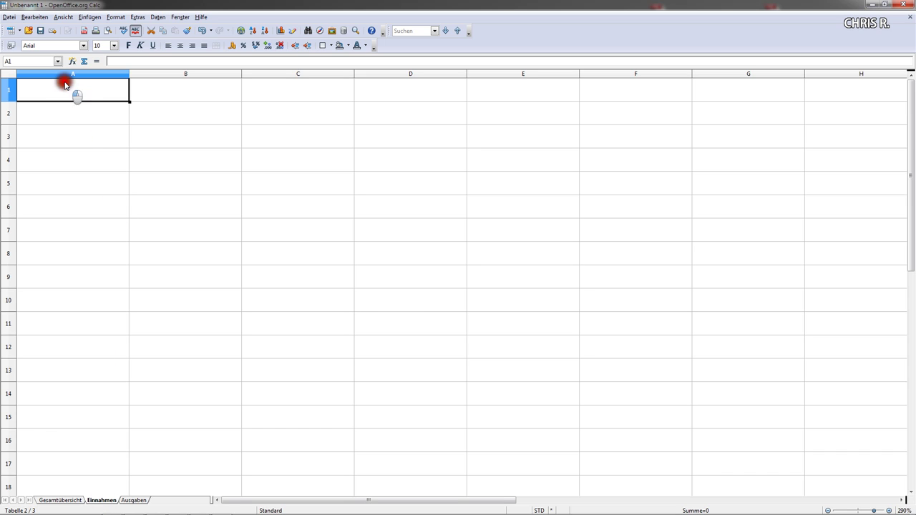
type("Einn")
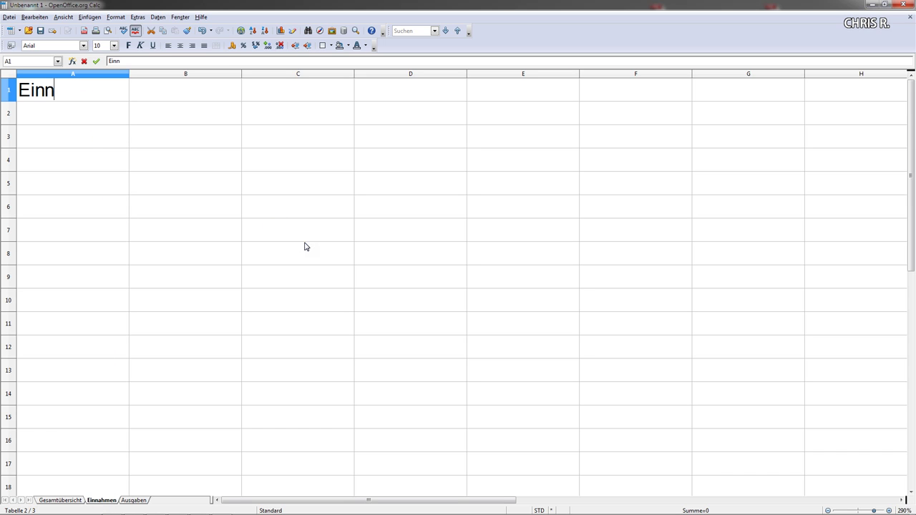
type("ahmen")
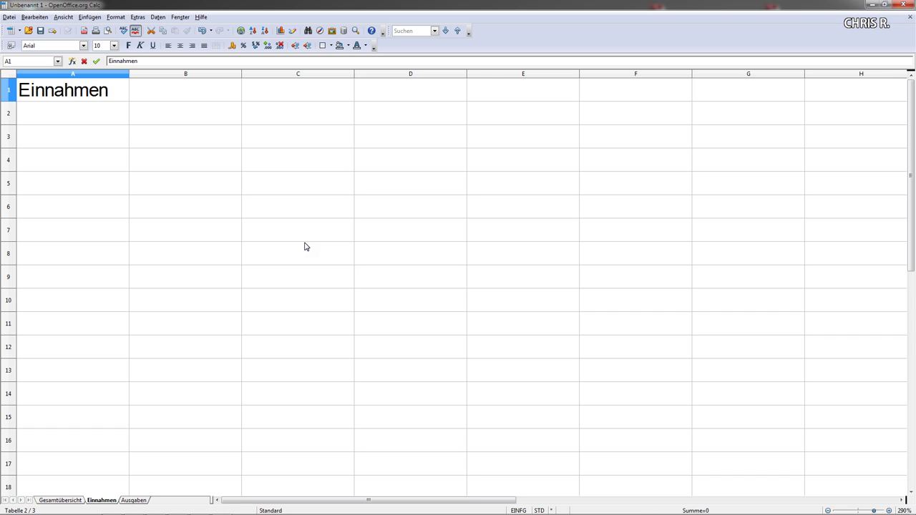
key("Return")
key("Return")
key("Tab")
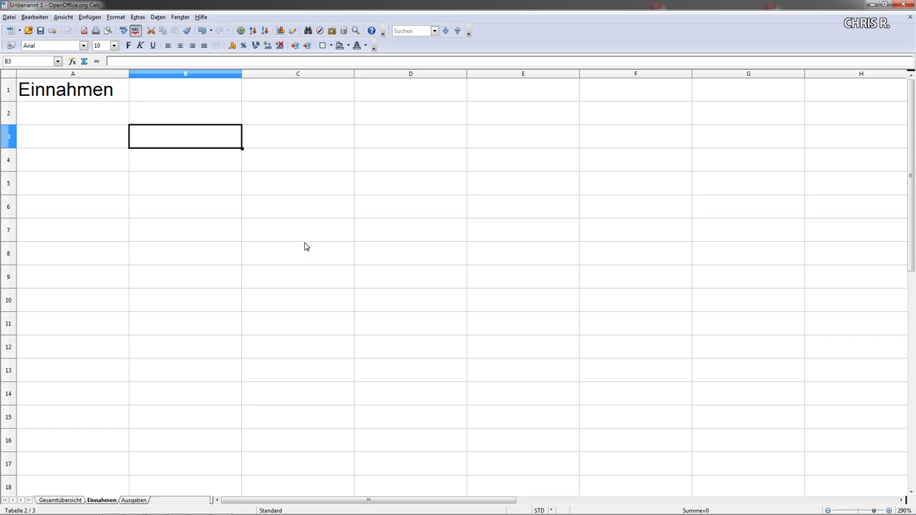
type("100")
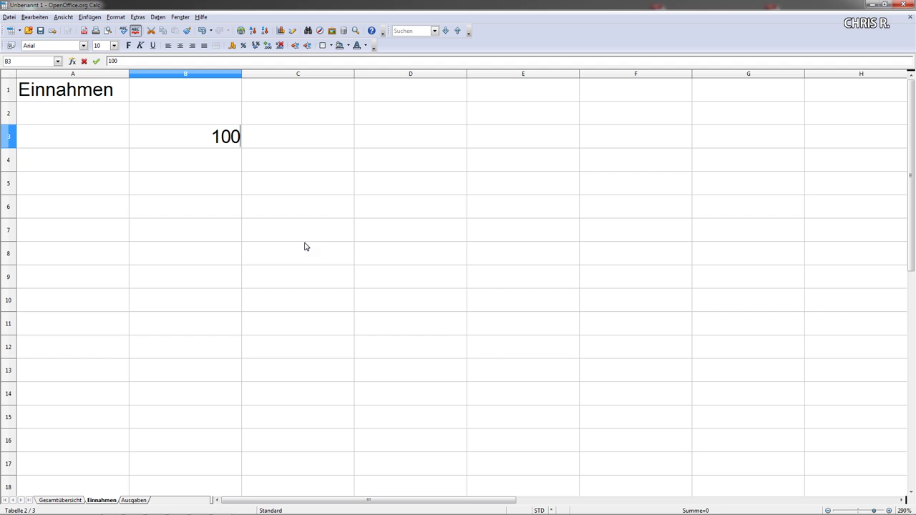
key("Return")
type("200")
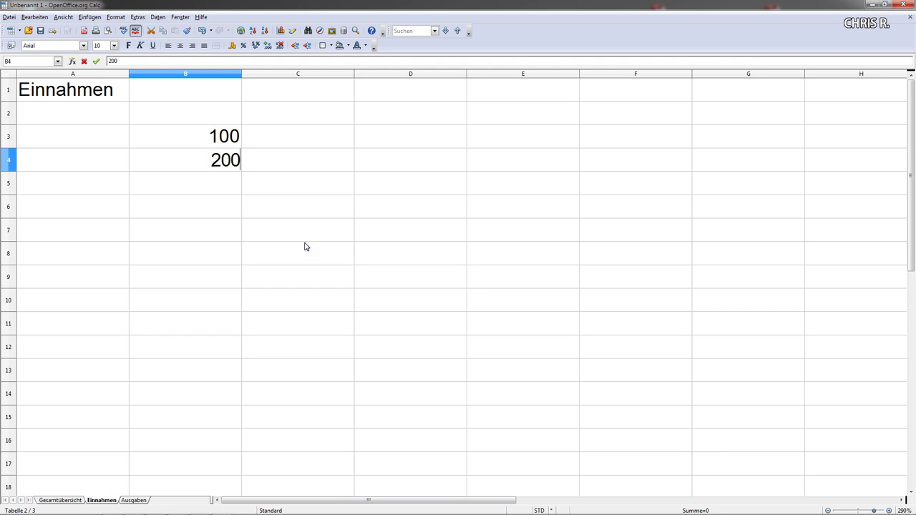
key("Return")
type("300")
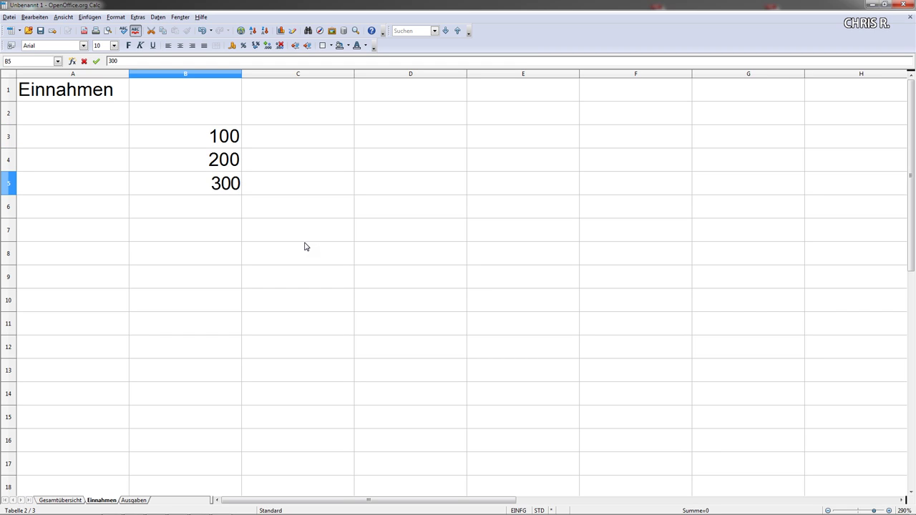
key("Return")
key("Return")
Step: Label A7 Gesamtsumme and widen column A to fit it
key("Left")
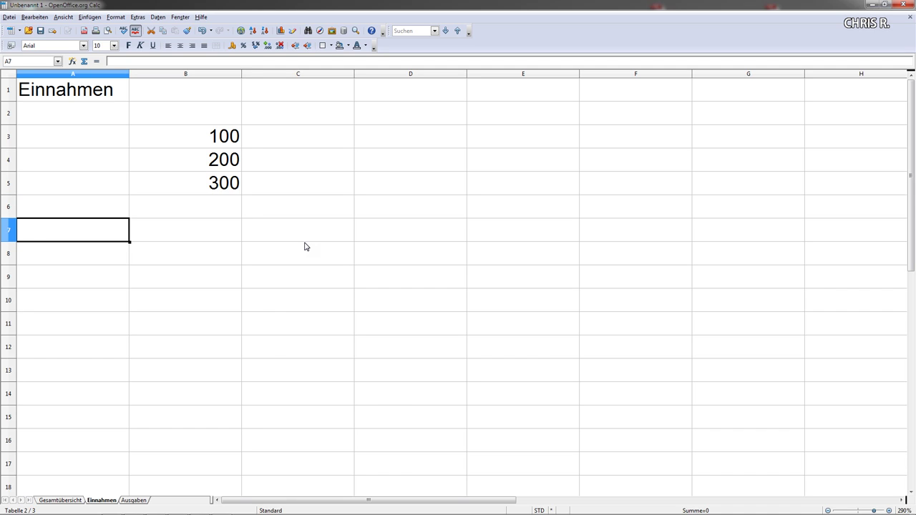
type("Gesamtsumm")
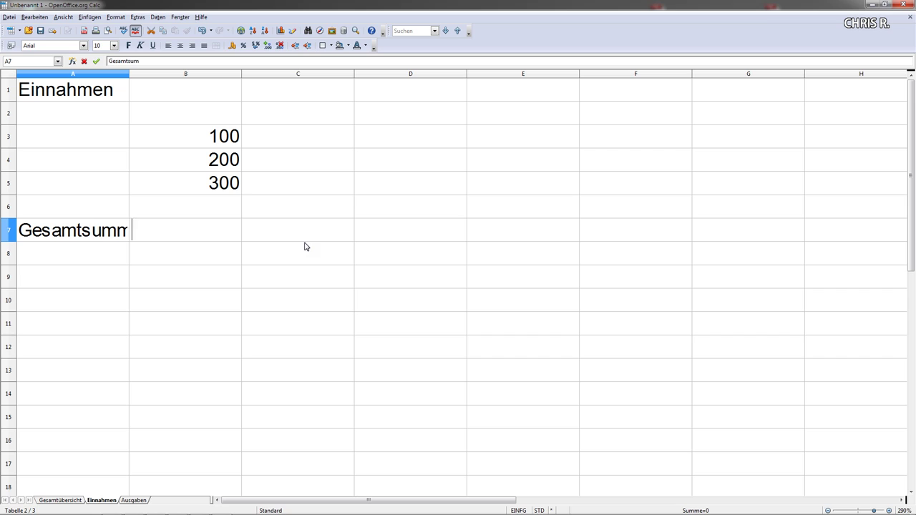
type("e")
key("Return")
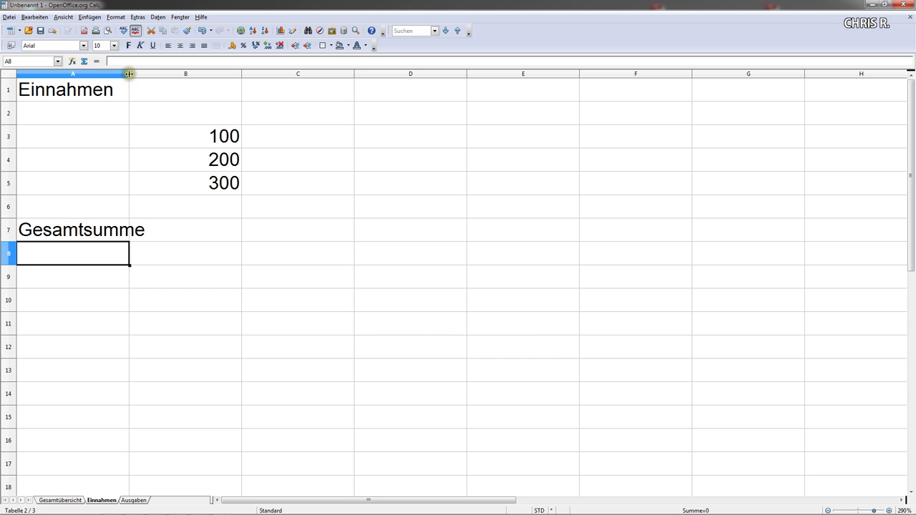
left_click_drag(130, 74, 163, 74)
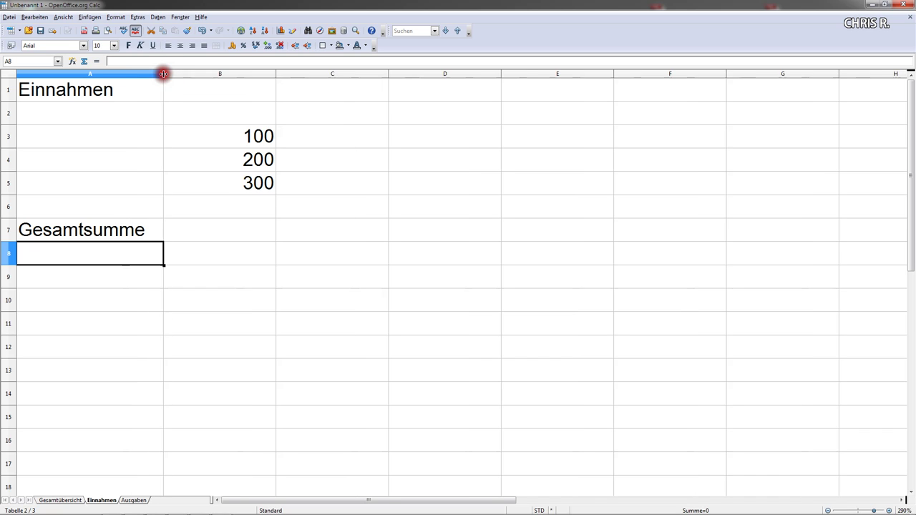
left_click(242, 229)
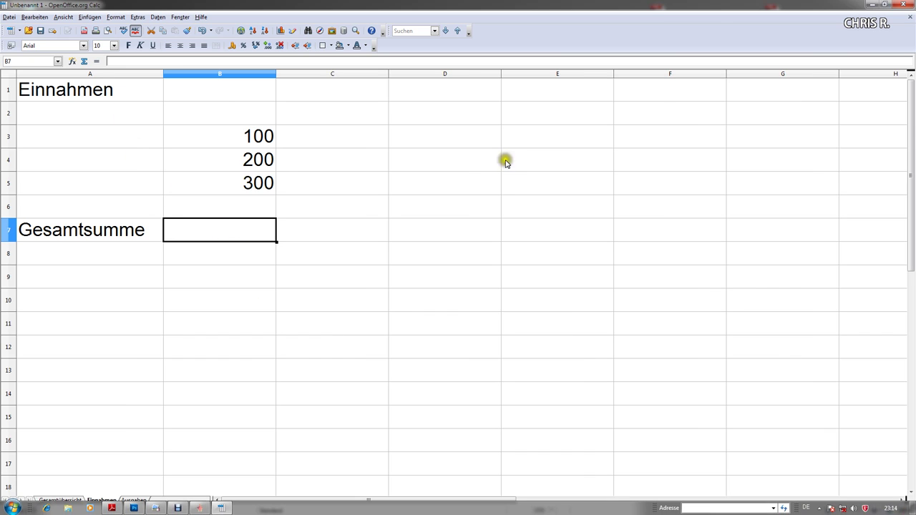
Step: Enter =SUMME(B2:B6) in B7 so the income total shows 600
left_click(216, 228)
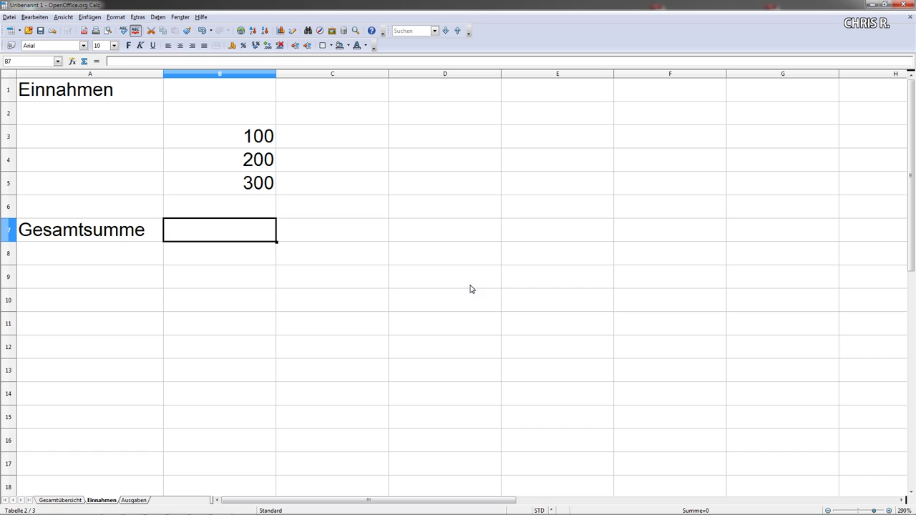
type("=summe")
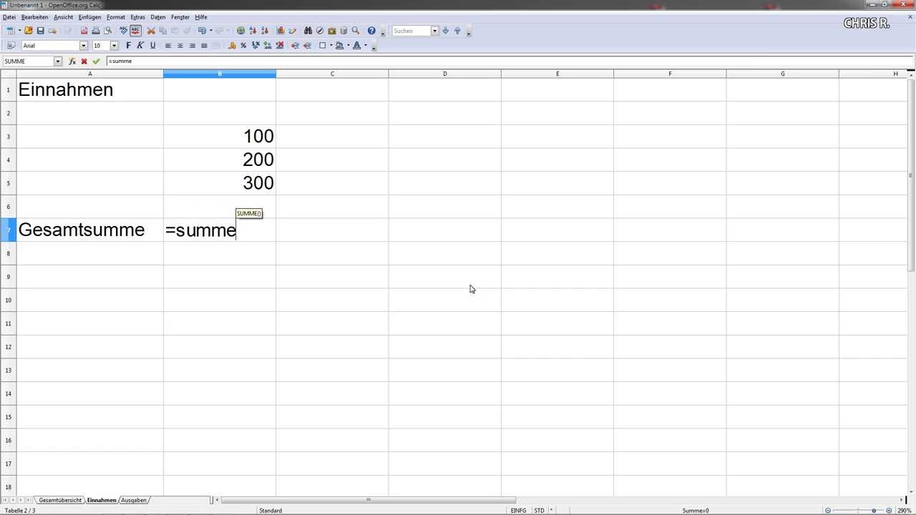
type("(")
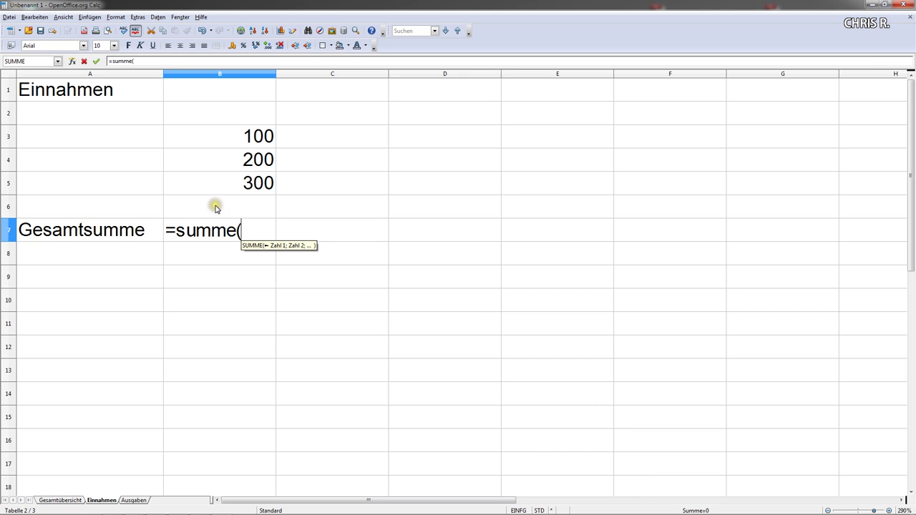
left_click_drag(212, 207, 217, 118)
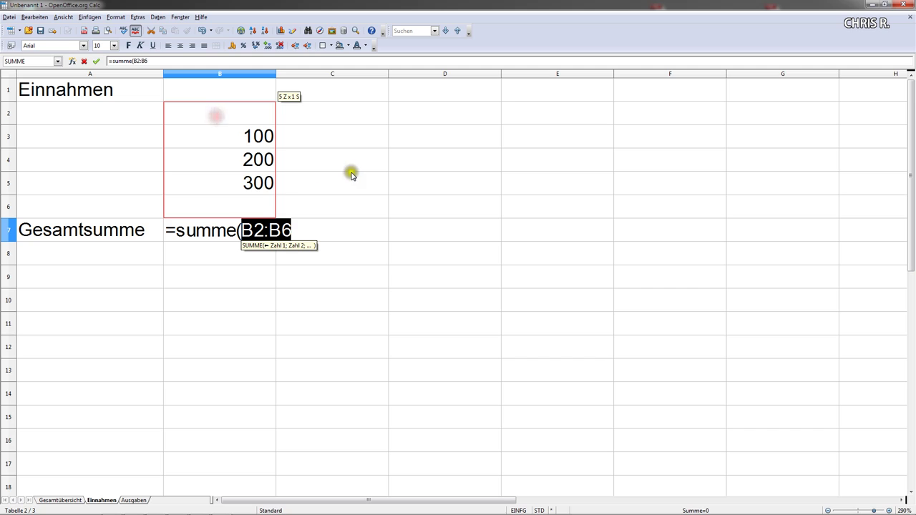
key("Return")
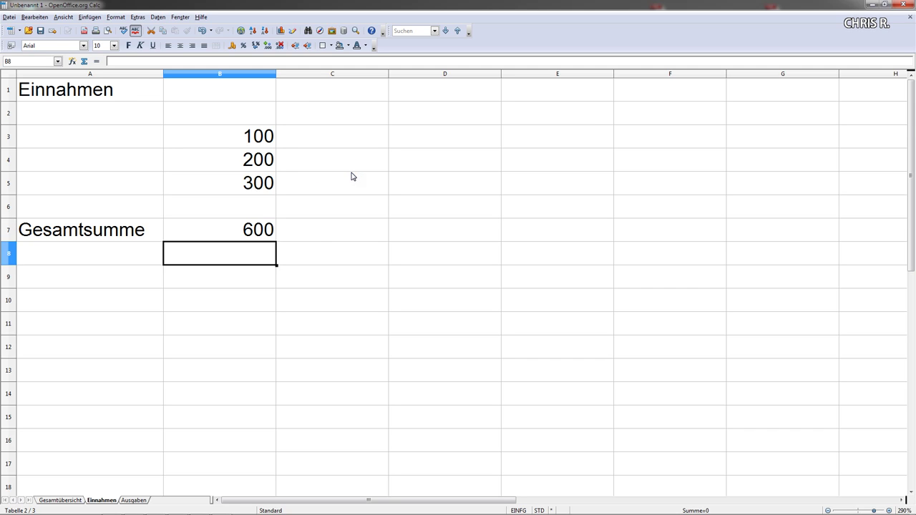
key("Up")
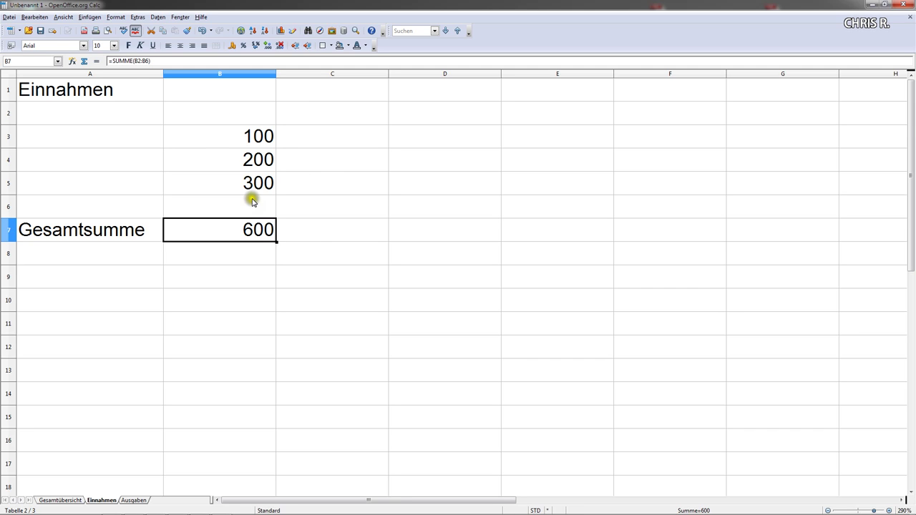
Step: On the Ausgaben sheet, enter heading Ausgaben in A1 and amounts 50, 150, 250 in B2:B4
left_click(133, 501)
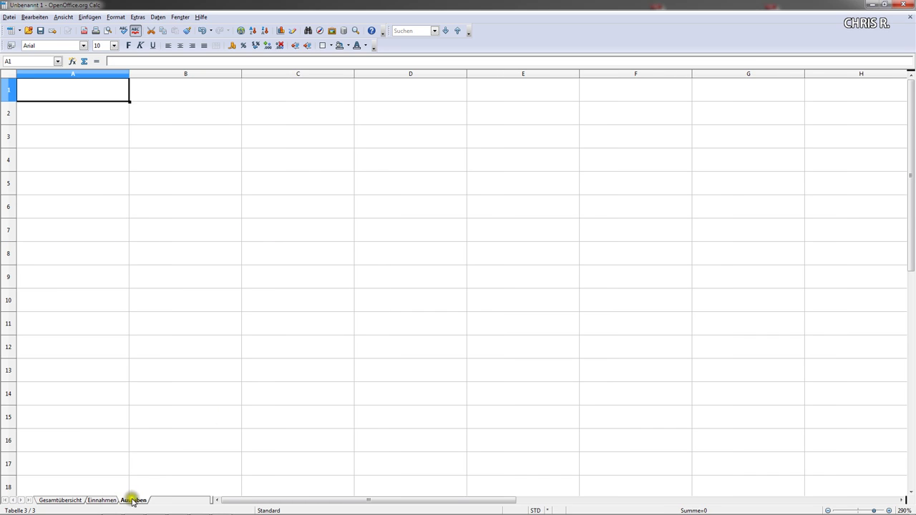
left_click(48, 90)
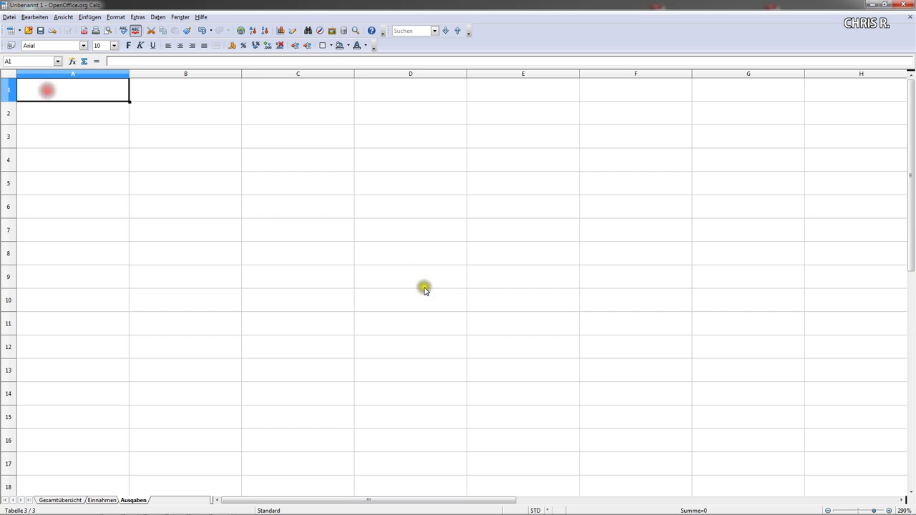
type("Au")
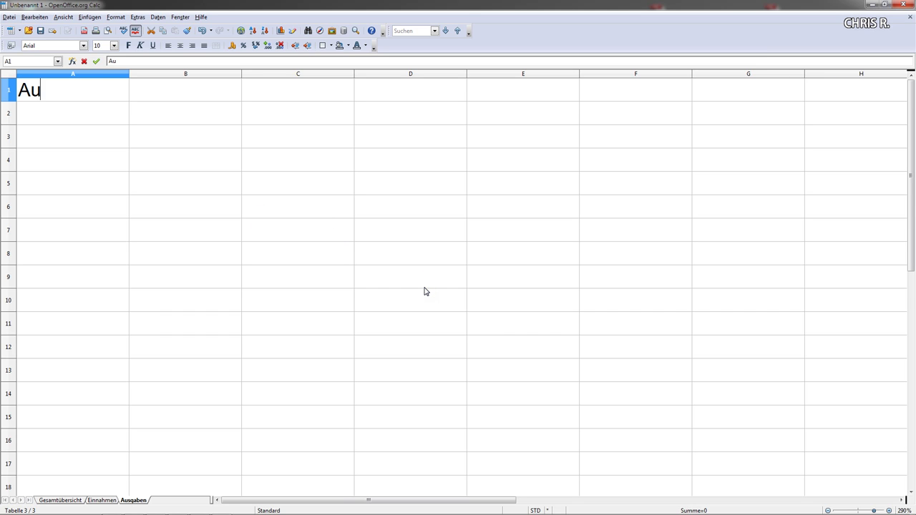
type("sgaben")
key("Return")
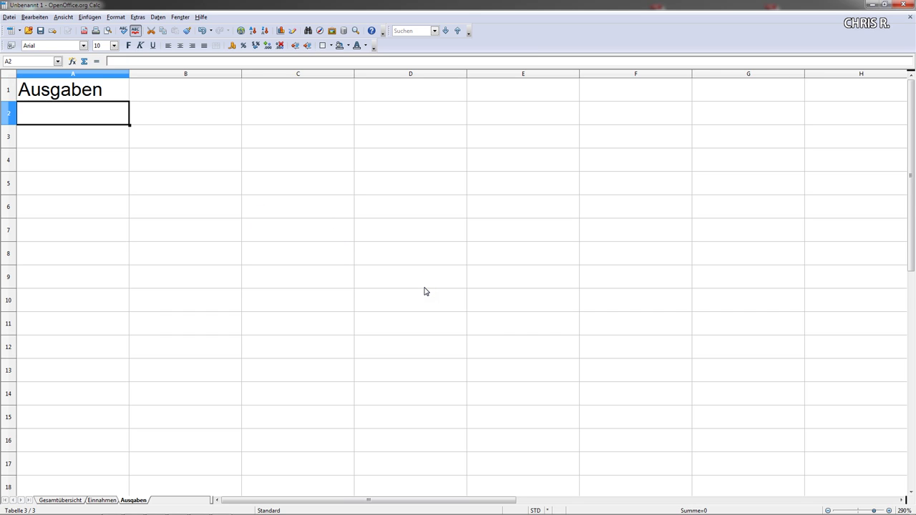
key("Right")
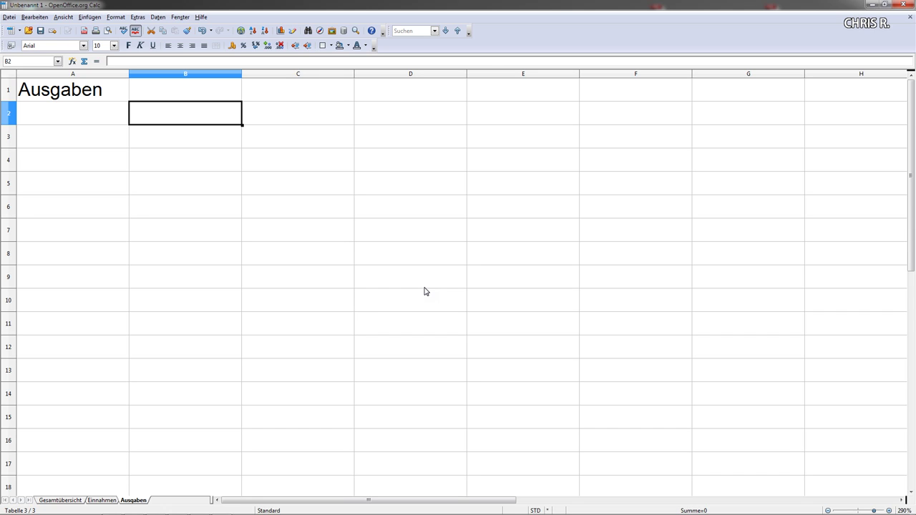
type("50")
key("Return")
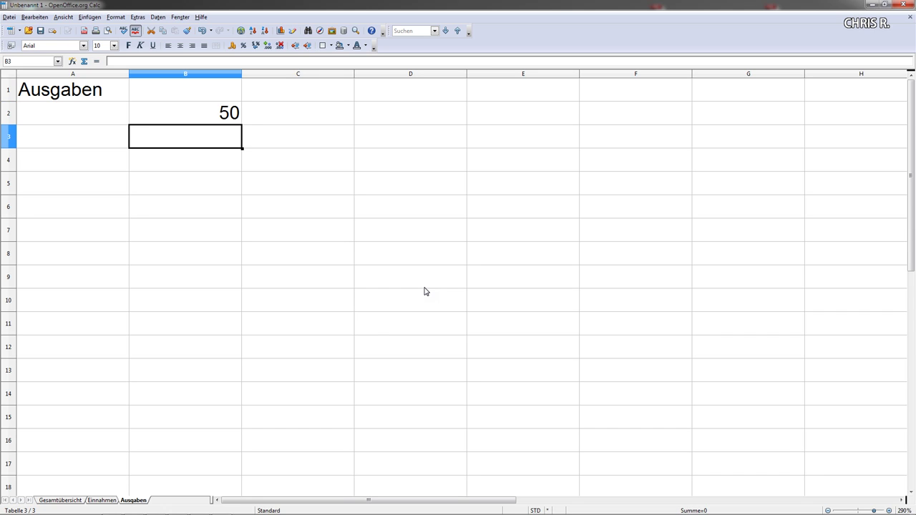
type("150")
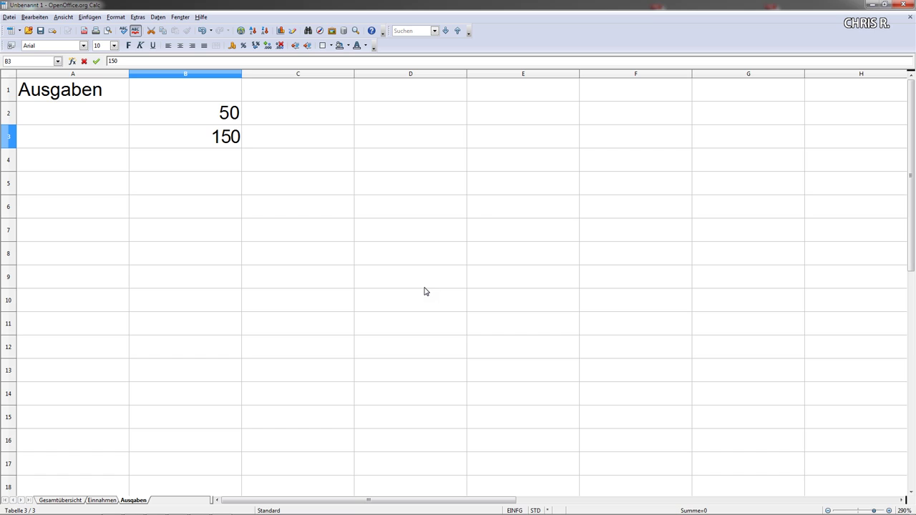
key("Return")
type("25")
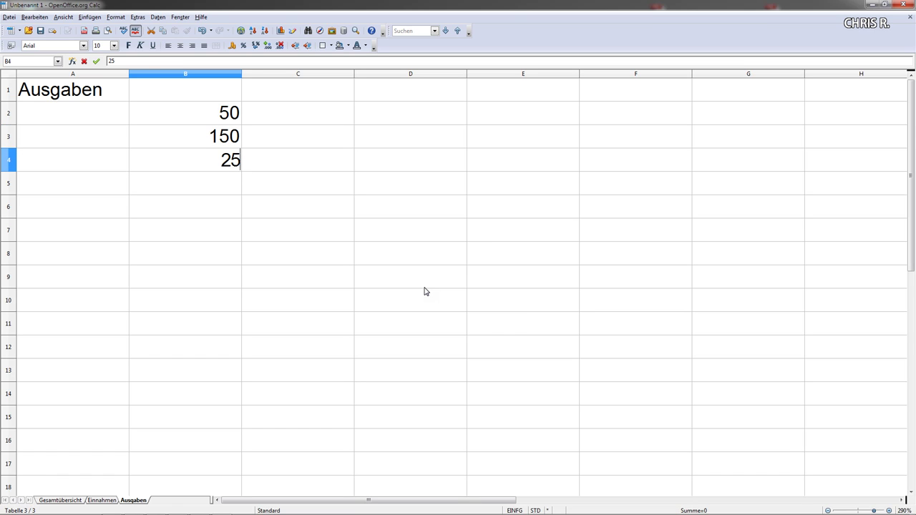
type("0")
key("Return")
key("Return")
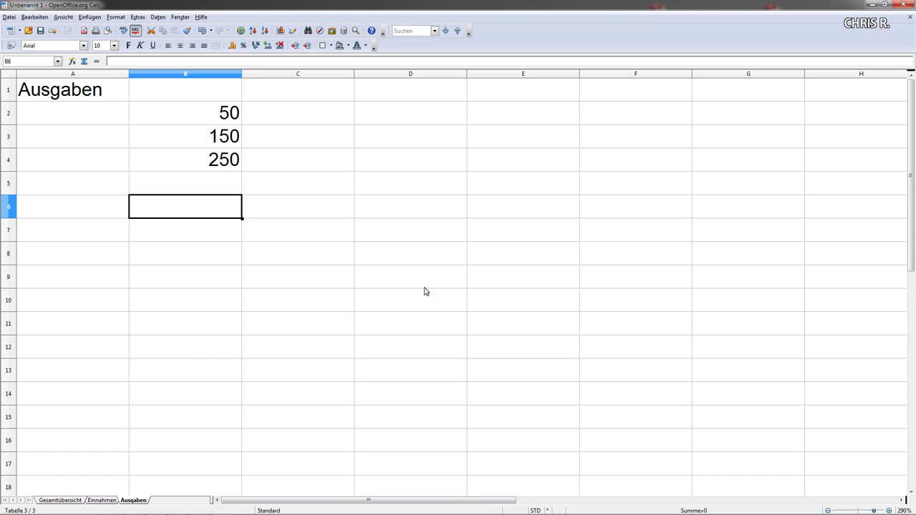
Step: Label A6 Gesamtsumme and widen column A to fit it
key("Left")
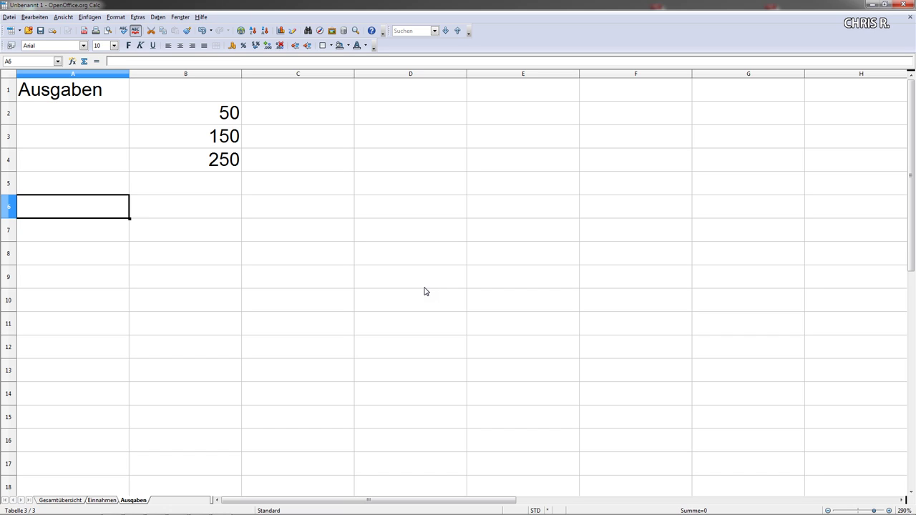
type("Gesamtsu")
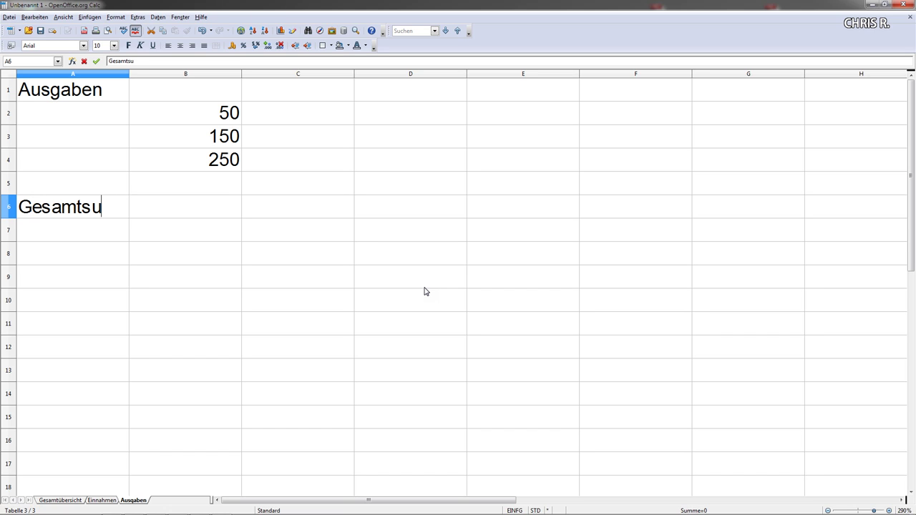
type("mme")
key("Return")
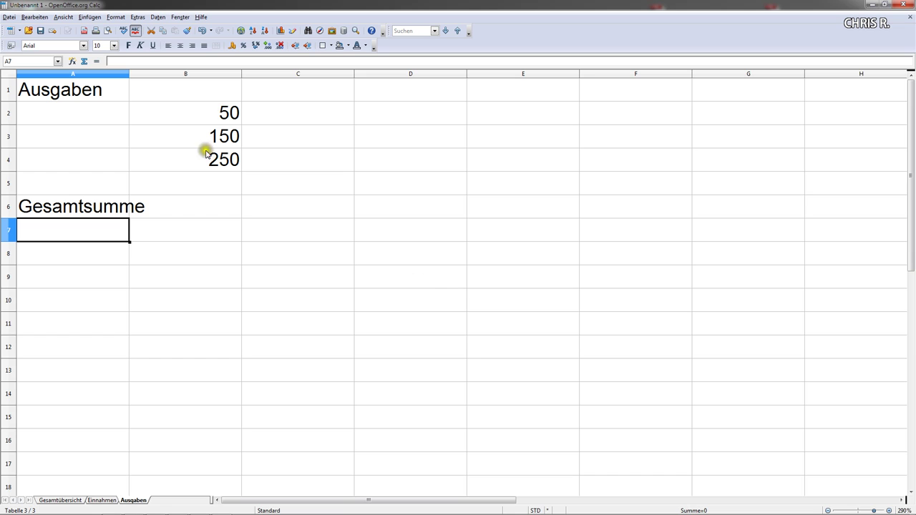
left_click_drag(130, 73, 156, 71)
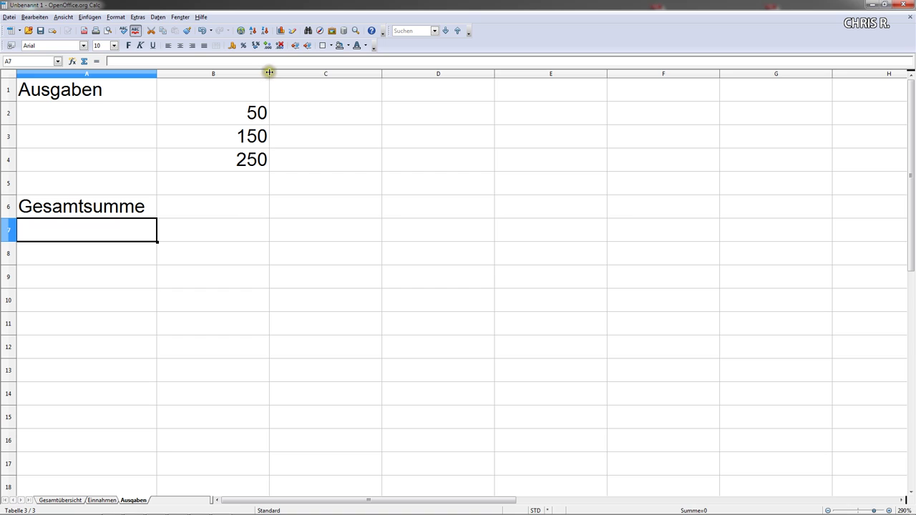
Step: Autofit column B and insert =SUMME(B2:B5) in B6, showing 450
left_click_drag(269, 73, 268, 74)
left_click(269, 73)
double_click(269, 73)
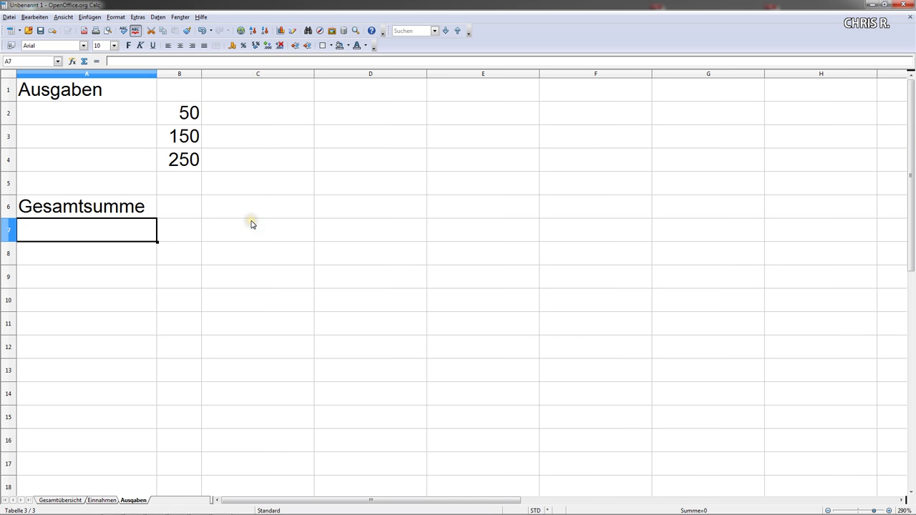
left_click(184, 205)
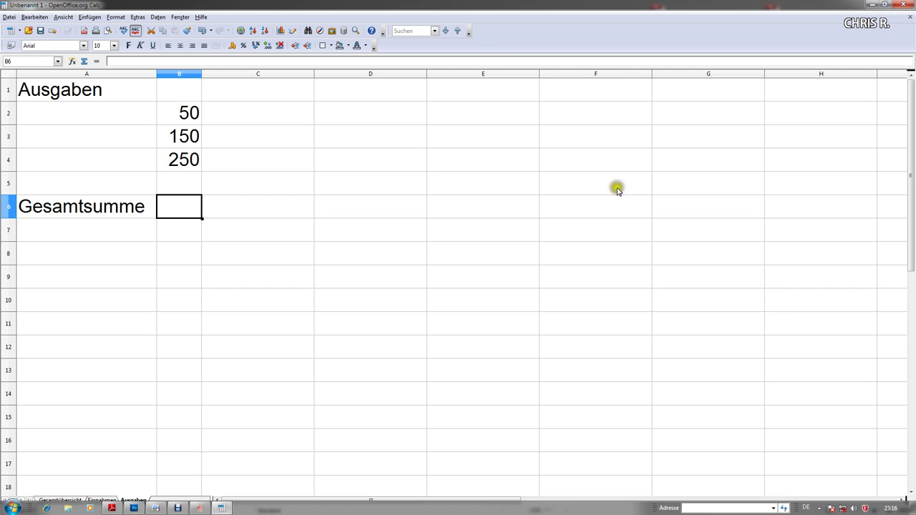
left_click(84, 61)
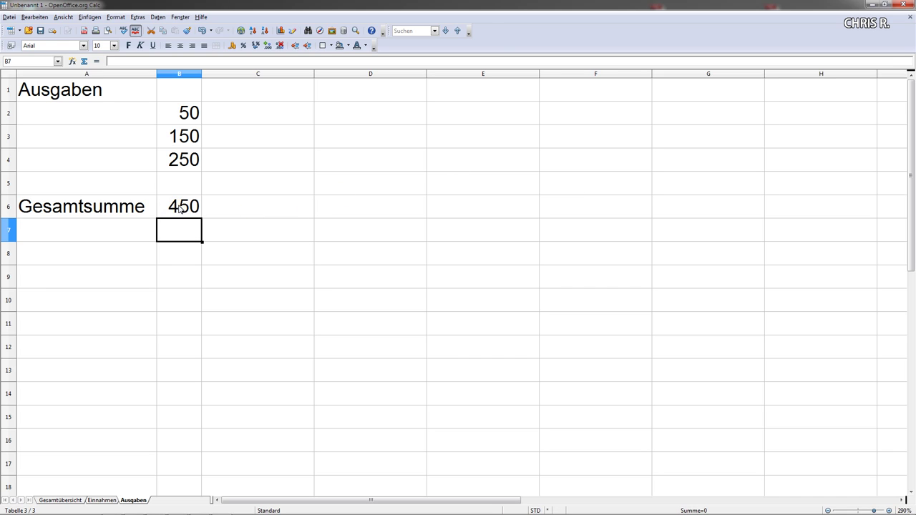
Step: Type the title Gesamtübersicht in A1 and labels Einnahmen and Ausgaben in A3 and A4
left_click(57, 500)
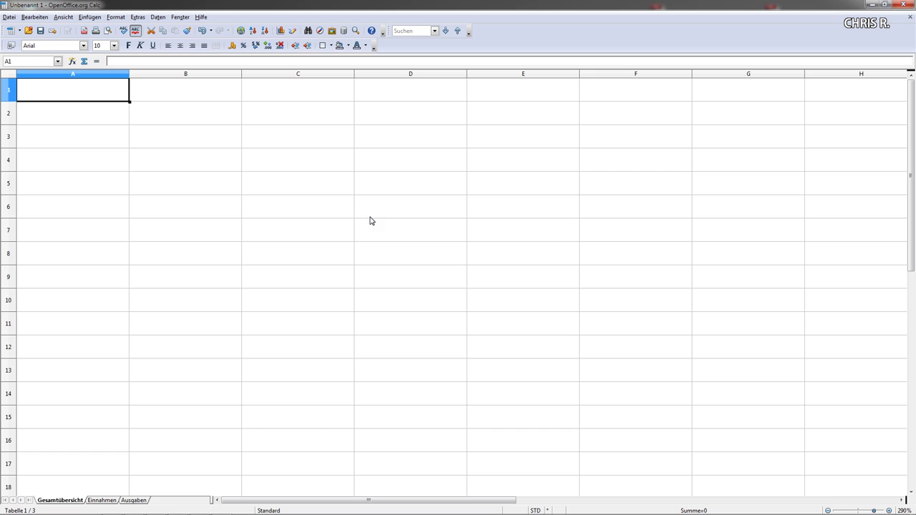
type("Gesa")
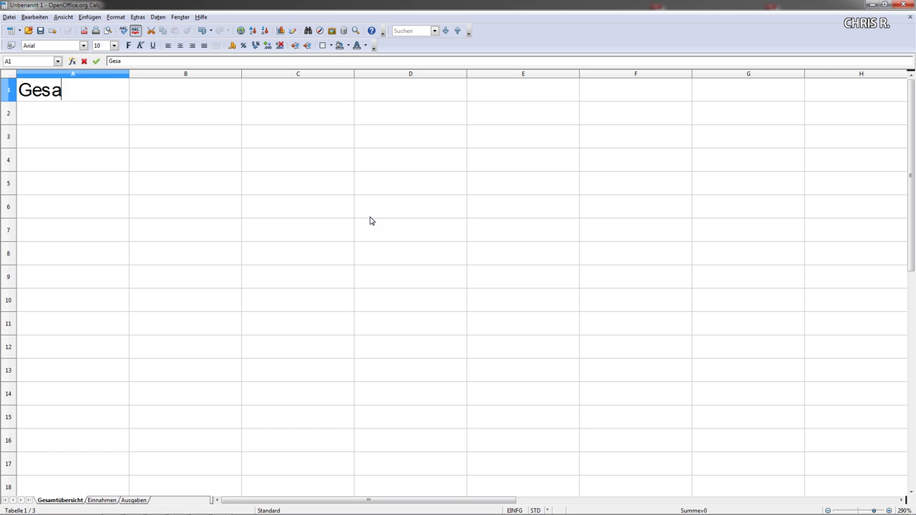
type("mtübersicht")
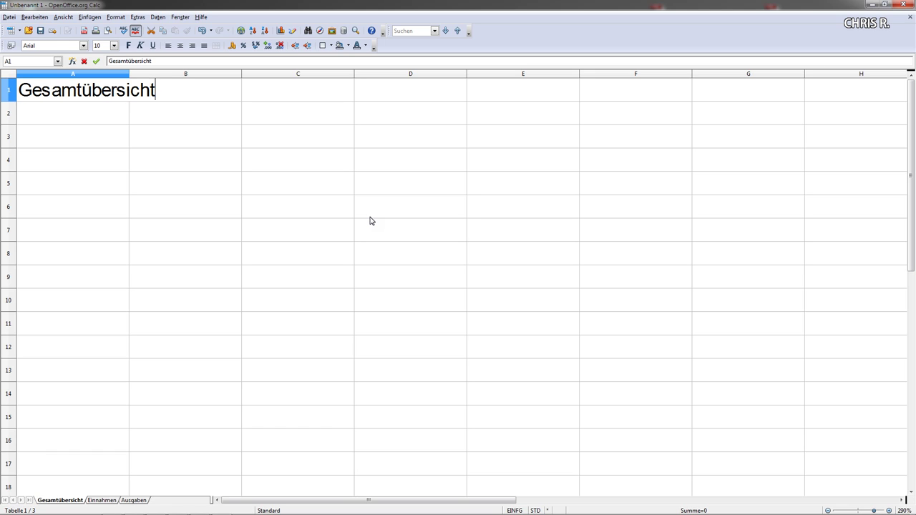
key("Return")
key("Return")
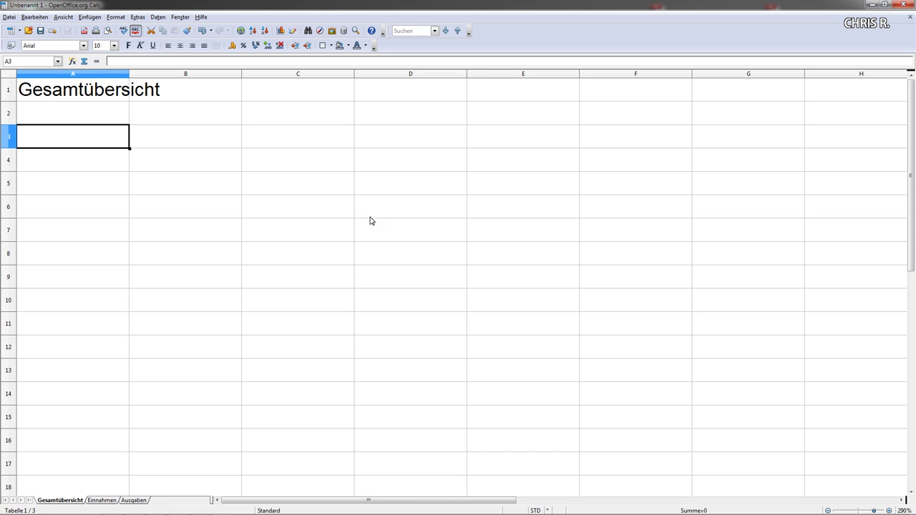
type("Einnahm")
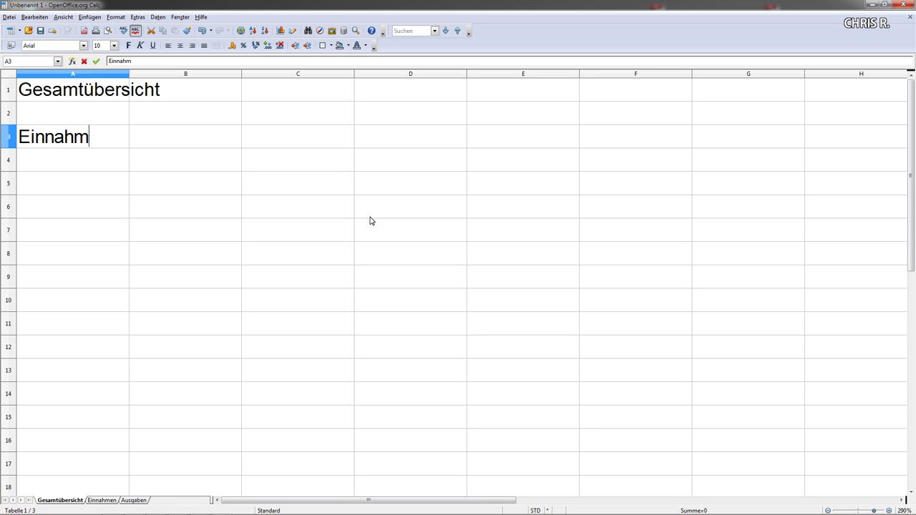
type("en")
key("Return")
type("Ausga")
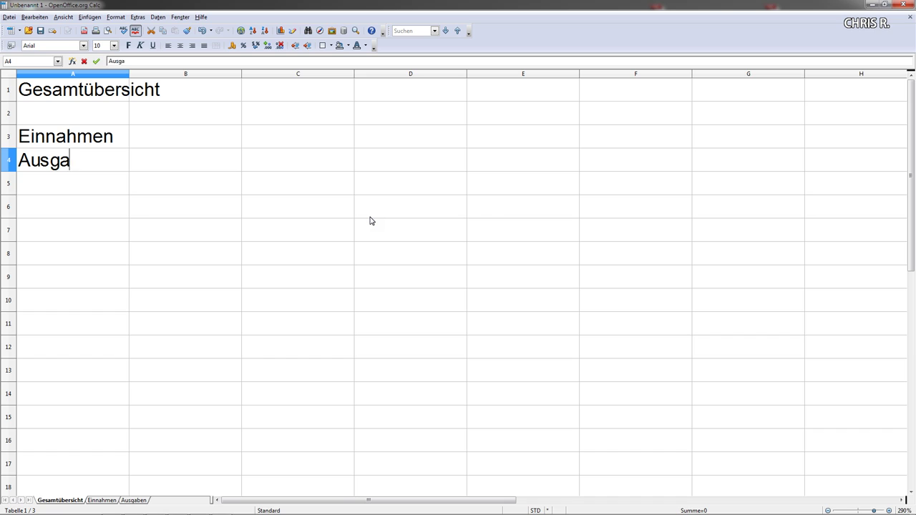
type("ben")
key("Return")
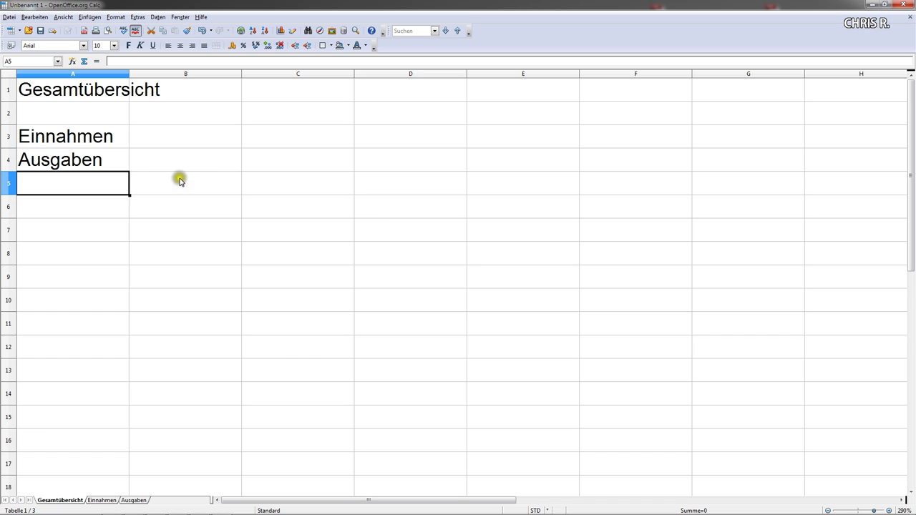
left_click(167, 137)
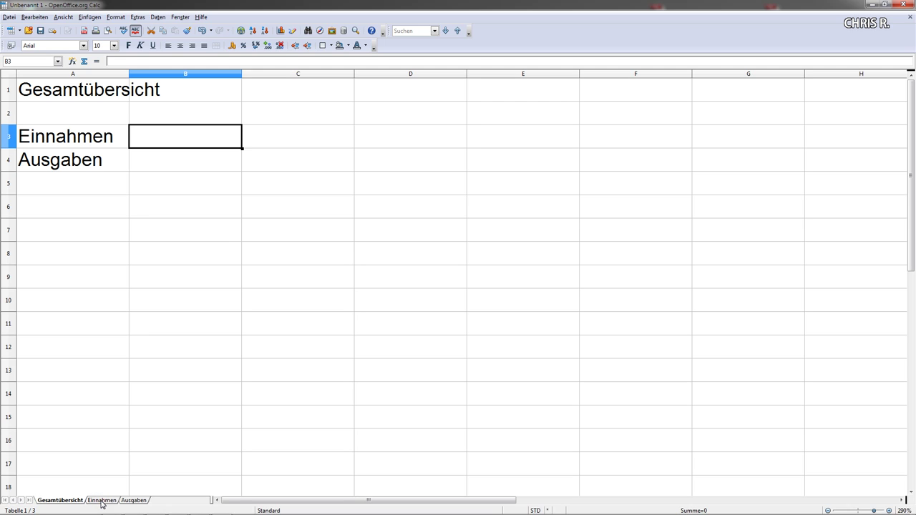
Step: Link B3 to the Einnahmen total with =Einnahmen.B7, showing 600
left_click(133, 141)
type("=")
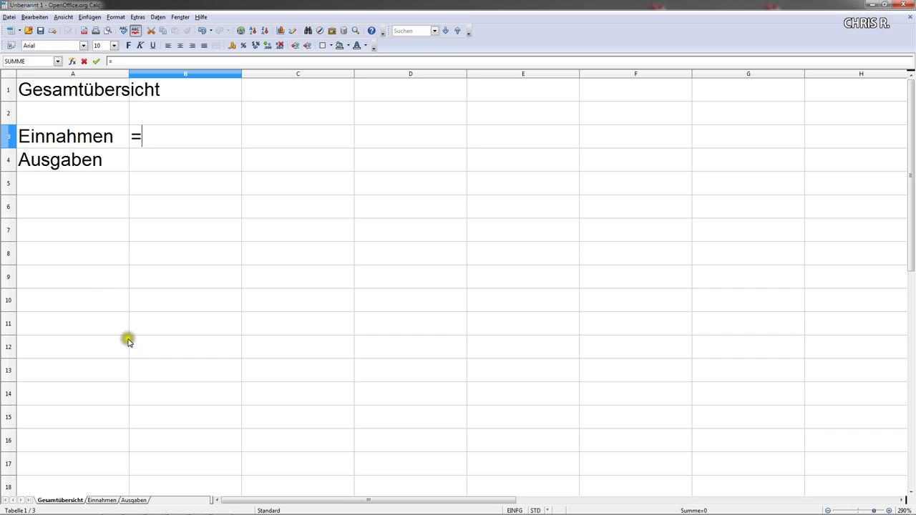
left_click(102, 501)
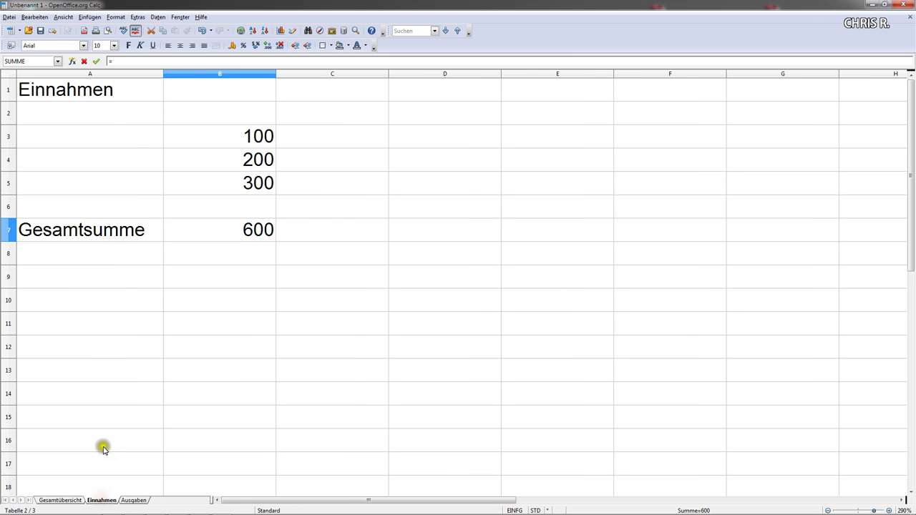
left_click(241, 232)
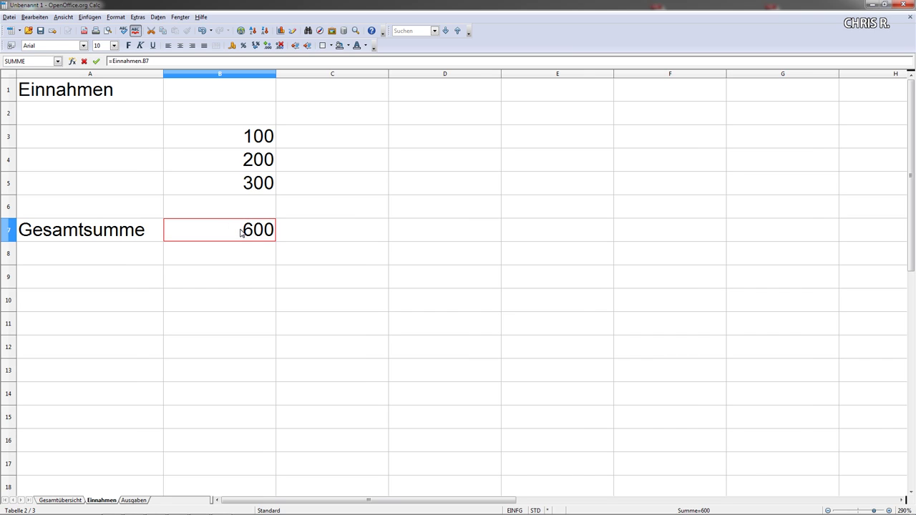
key("Return")
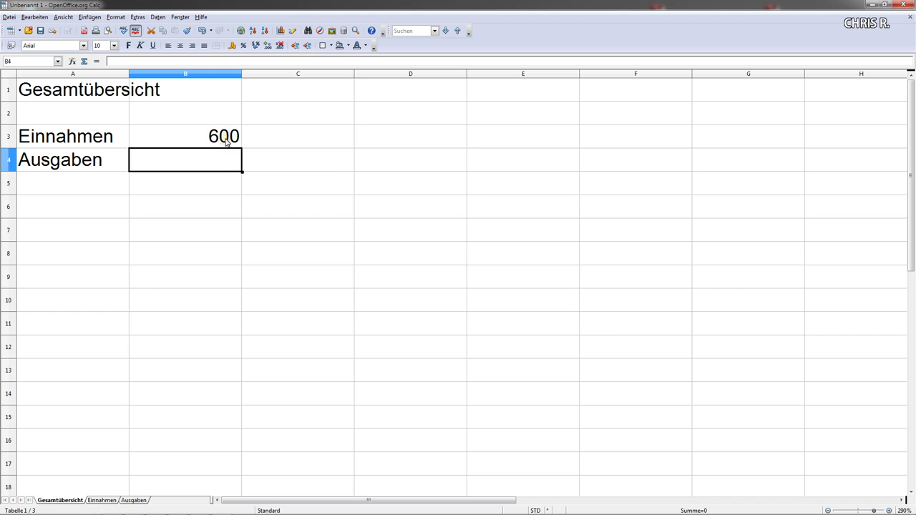
Step: Link B4 to the Ausgaben total with =Ausgaben.B6, showing 450
left_click(179, 163)
type("=")
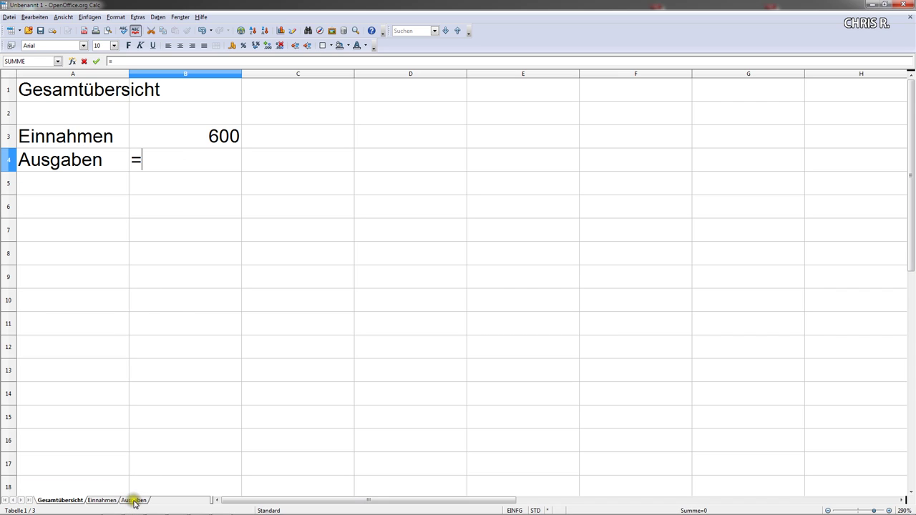
left_click(135, 501)
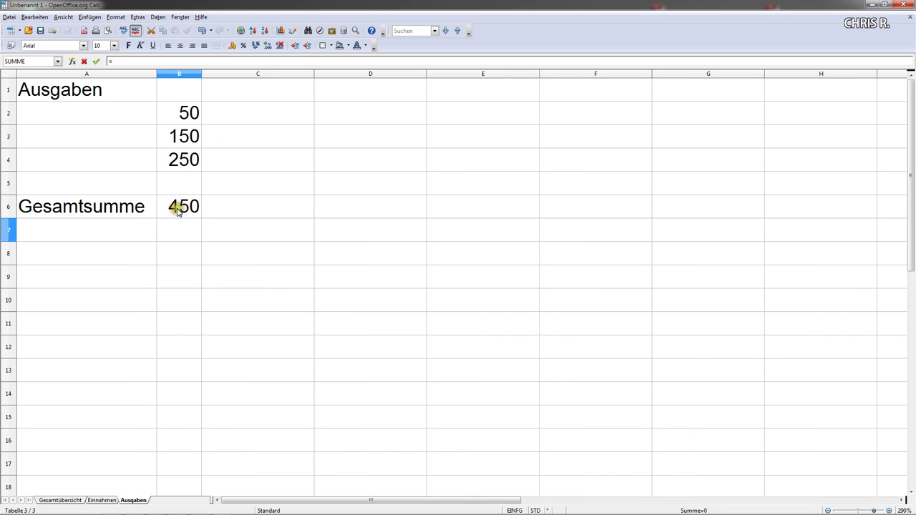
left_click(176, 208)
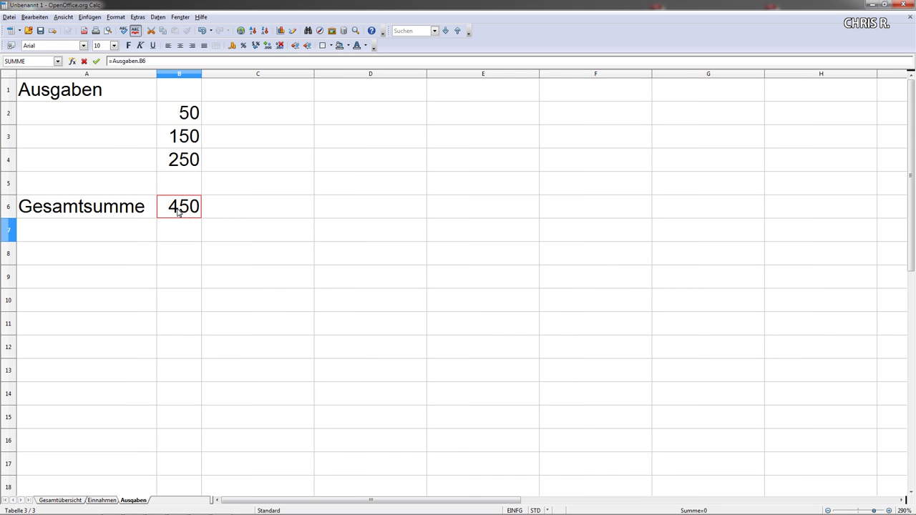
key("Return")
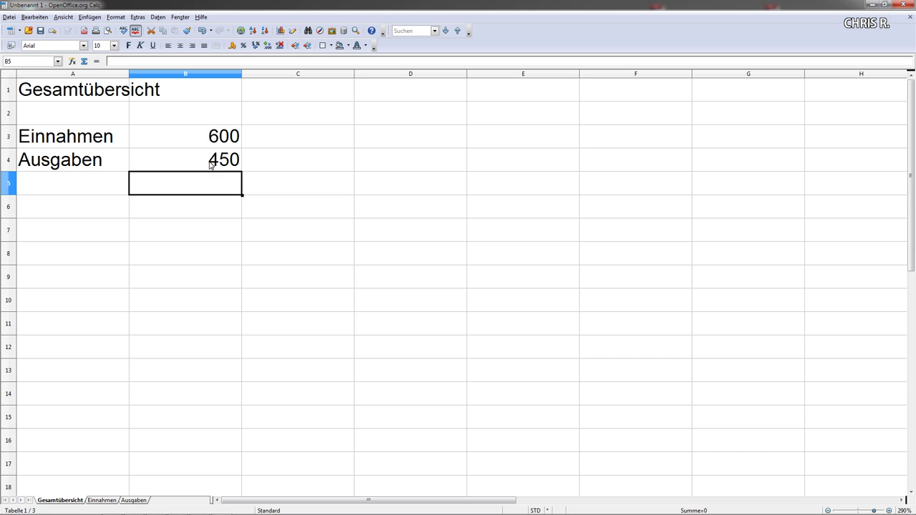
Step: Add the label Restsumme in A6
left_click(51, 209)
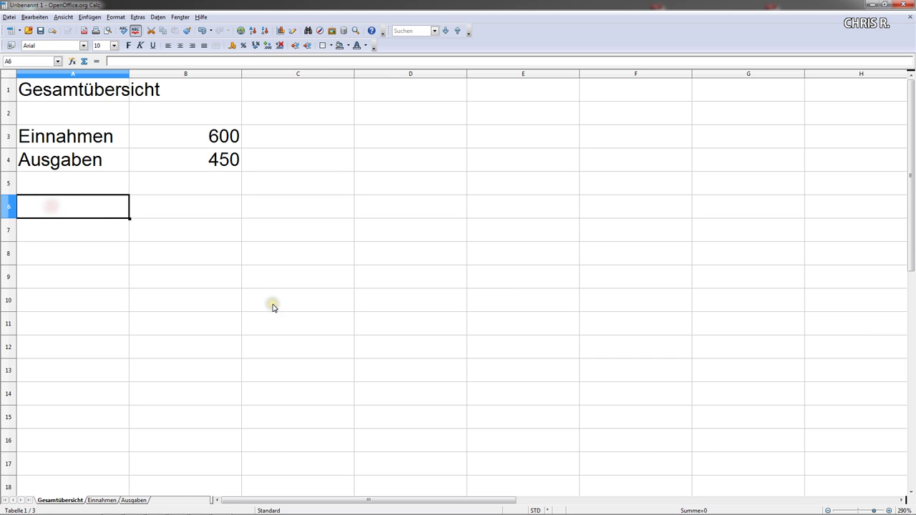
type("Res")
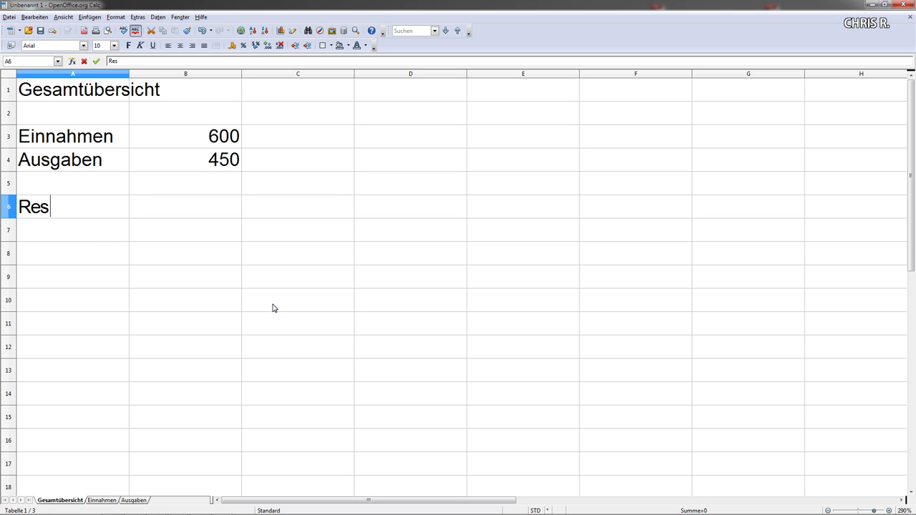
type("tsumme")
key("Return")
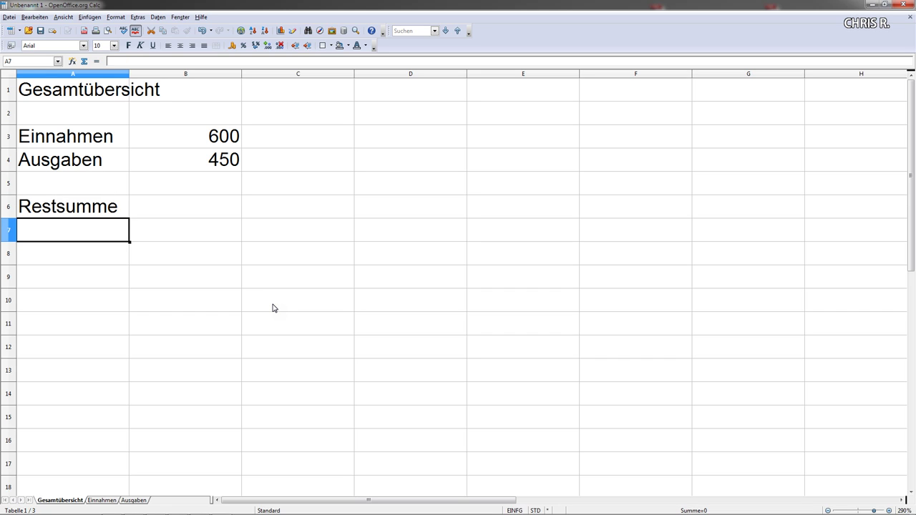
key("Up")
key("Right")
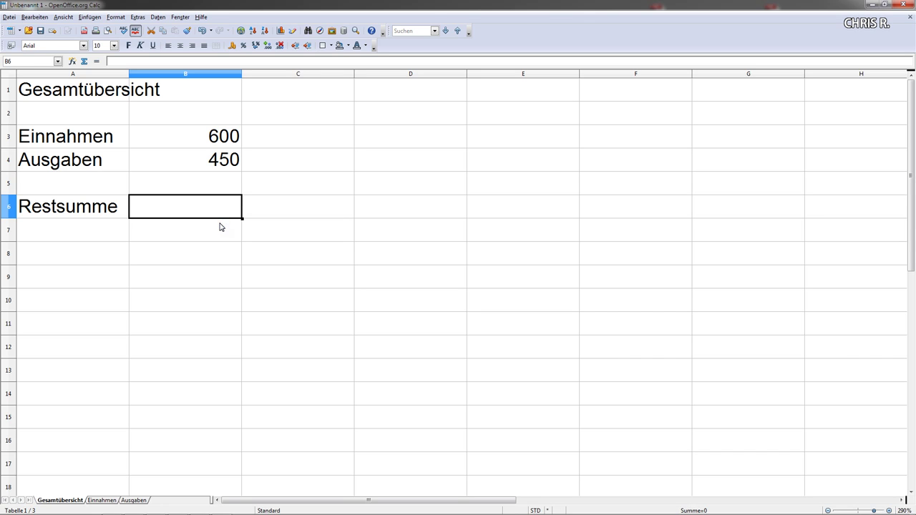
Step: Enter =B3-B4 in B6 so the remainder shows 150
type("=")
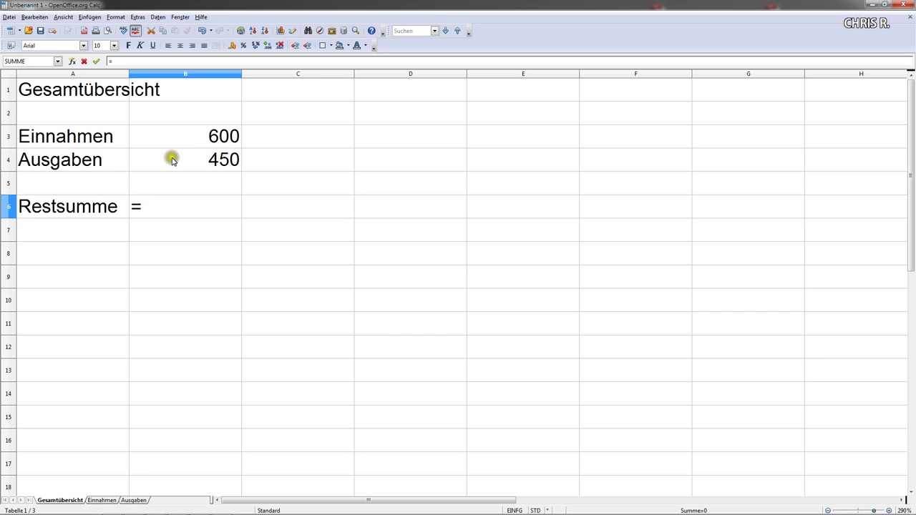
left_click(206, 141)
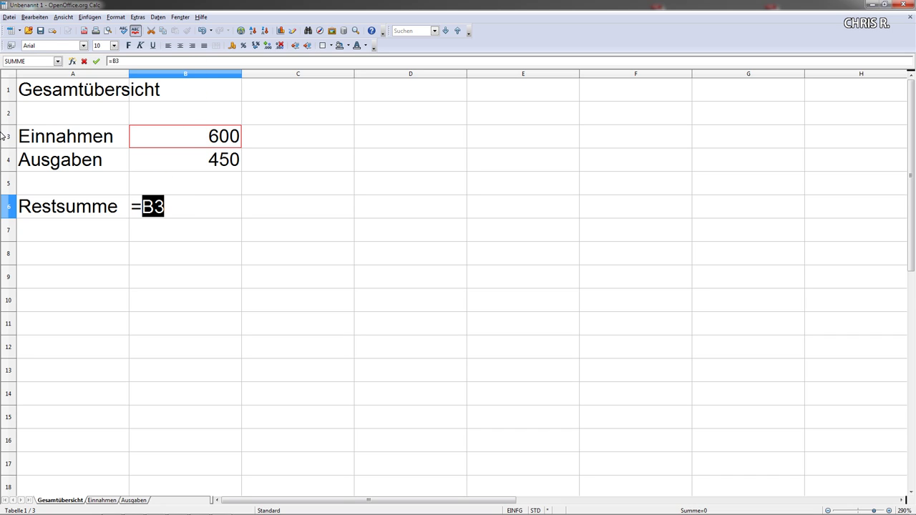
left_click(167, 208)
type("-")
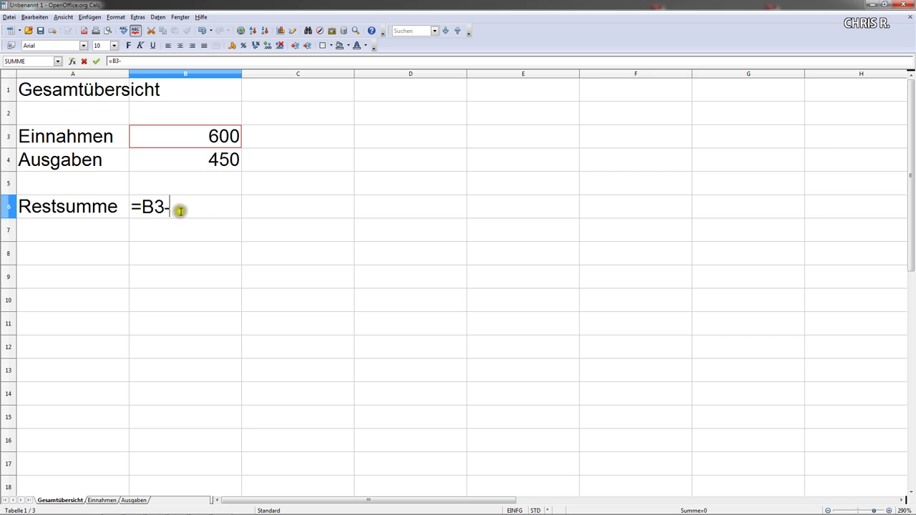
left_click(212, 153)
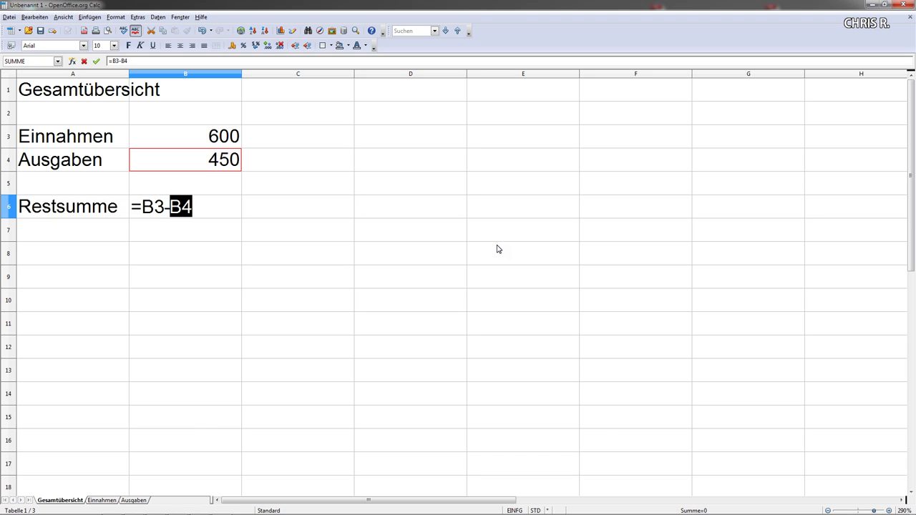
key("Return")
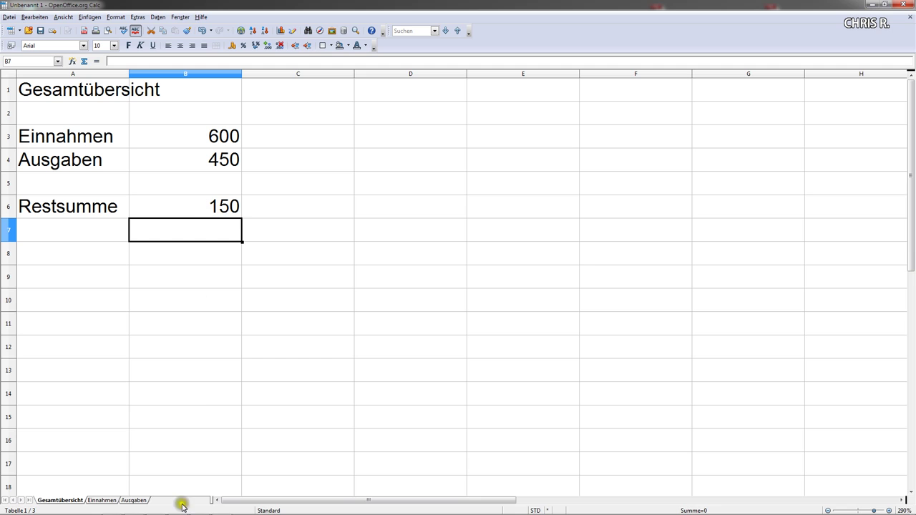
Step: Change the first income amount on Einnahmen from 100 to 1000 and check the overview
left_click(102, 501)
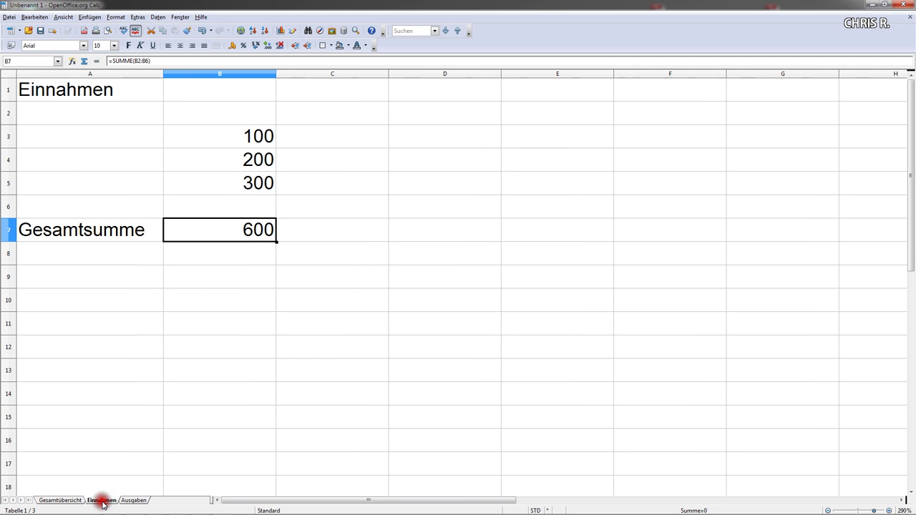
left_click(235, 138)
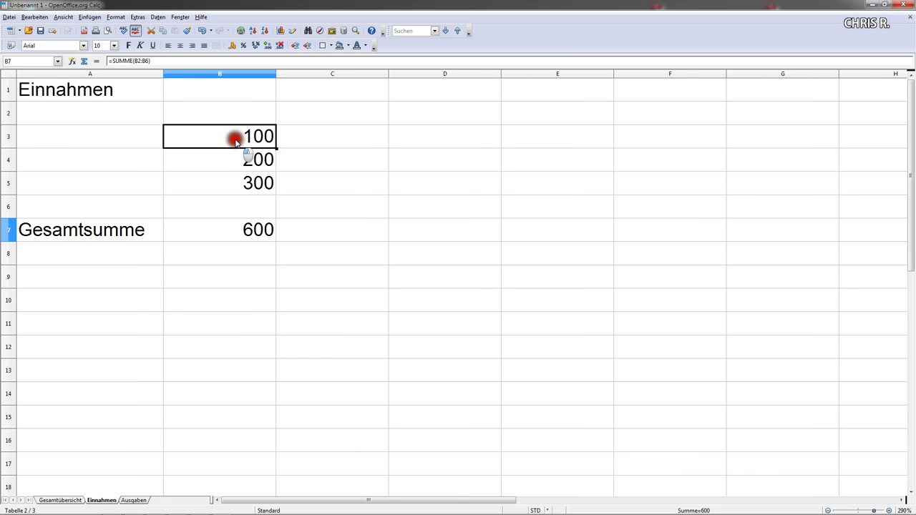
type("1000")
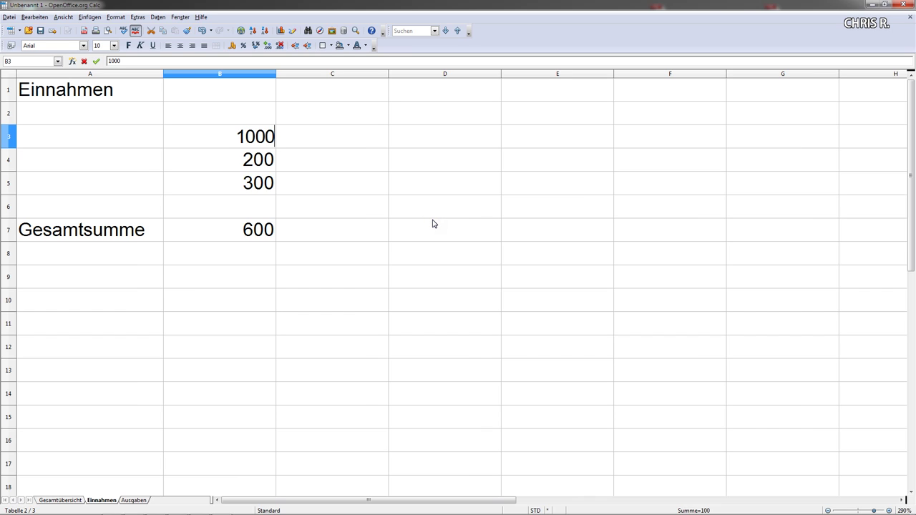
key("Return")
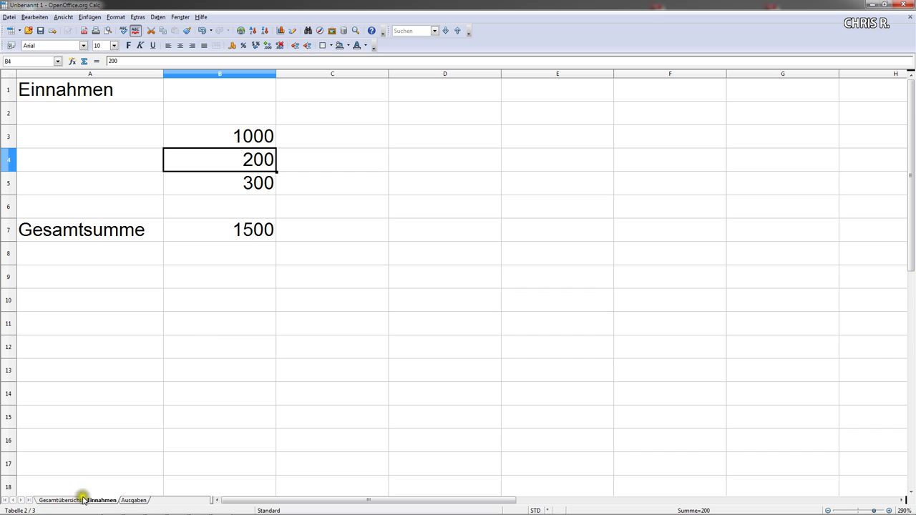
left_click(61, 500)
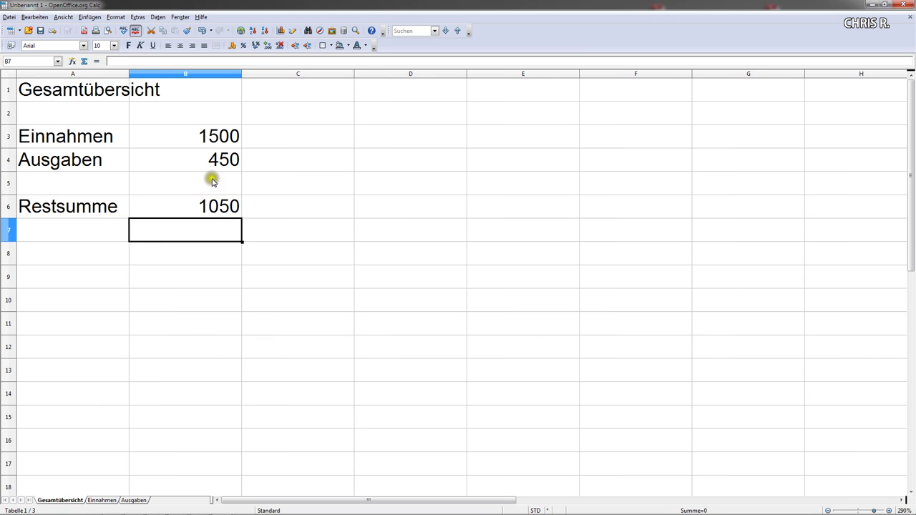
Step: Change the third expense on Ausgaben from 250 to 600
left_click(134, 499)
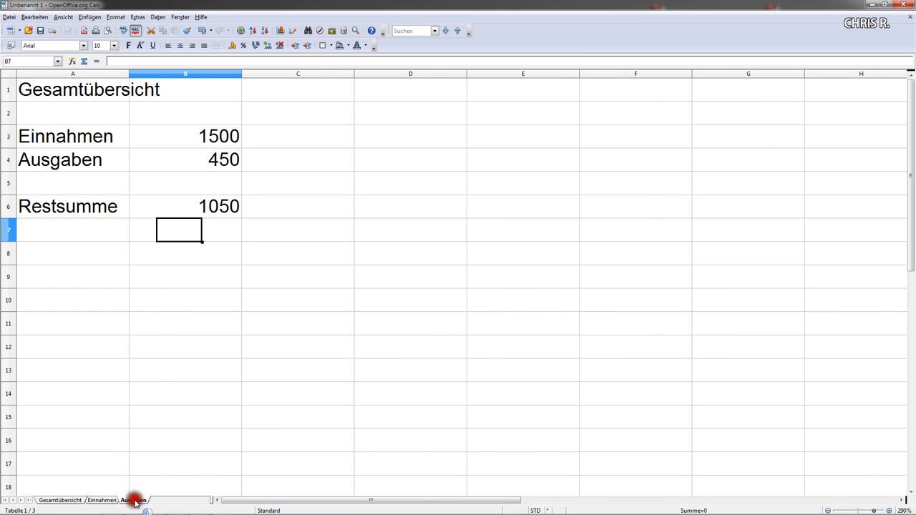
left_click(163, 156)
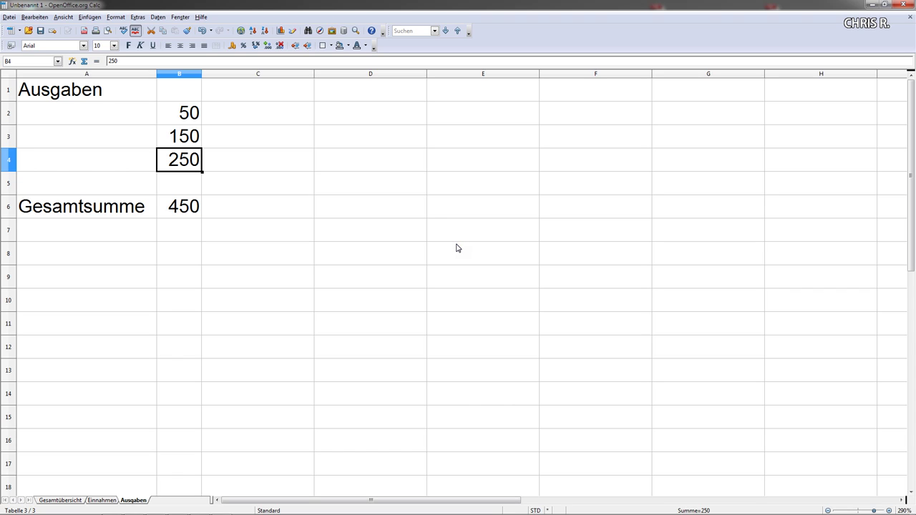
type("600")
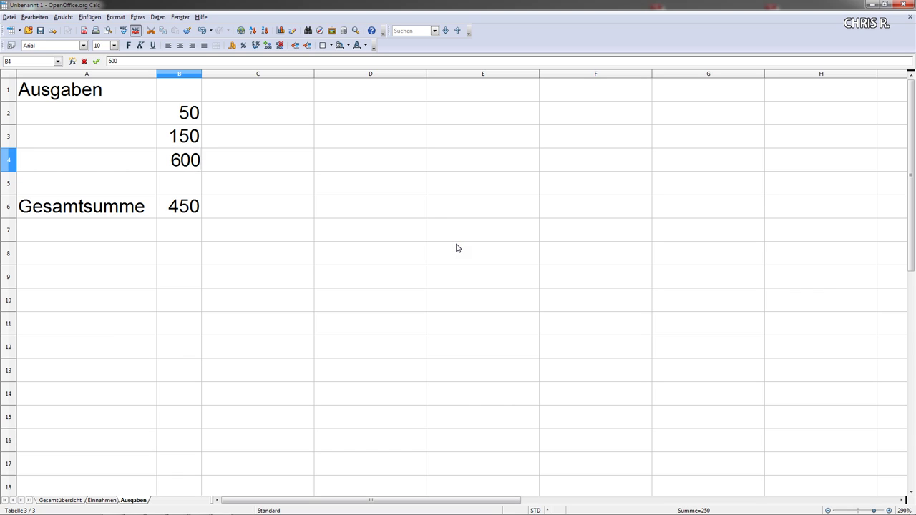
key("Return")
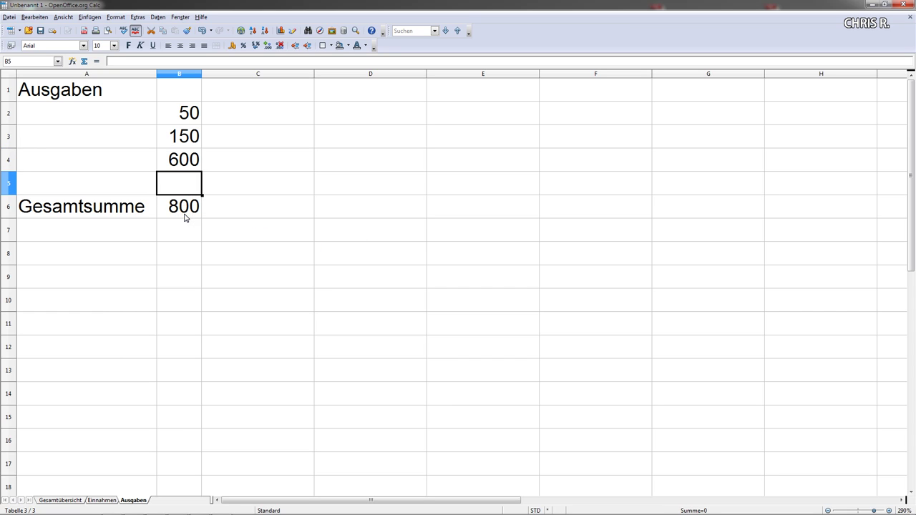
Step: Switch between Gesamtübersicht and Einnahmen to confirm Restsumme now reads 700
left_click(58, 501)
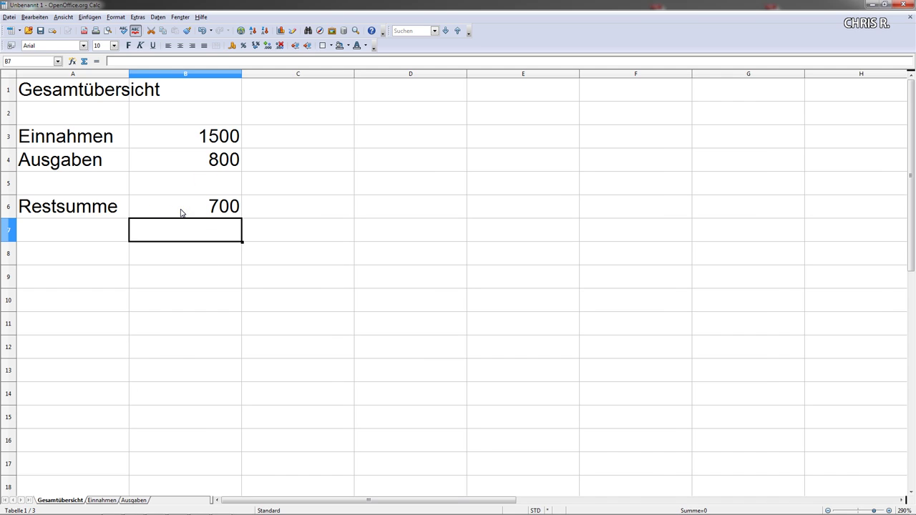
left_click(101, 500)
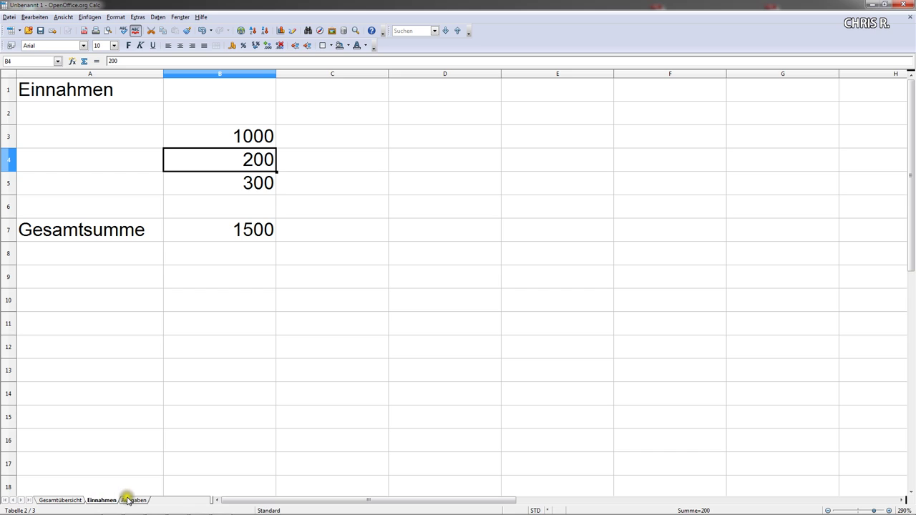
left_click(64, 500)
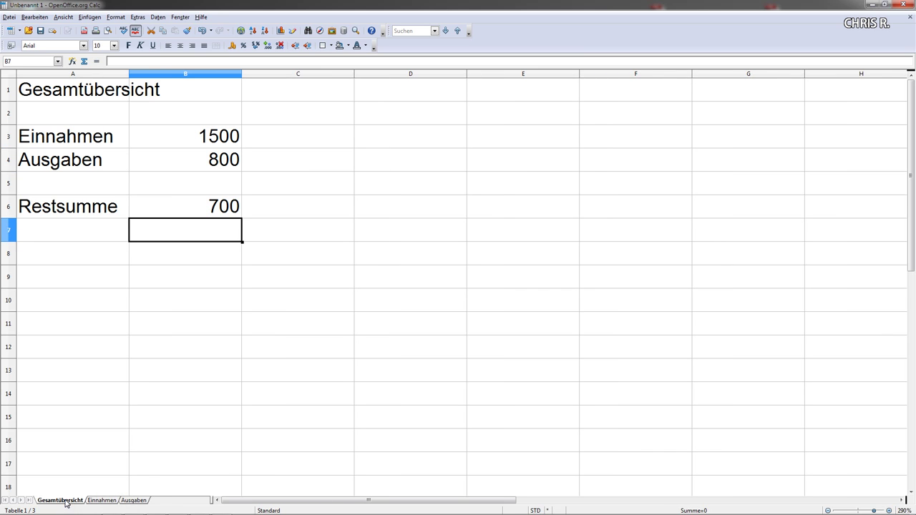